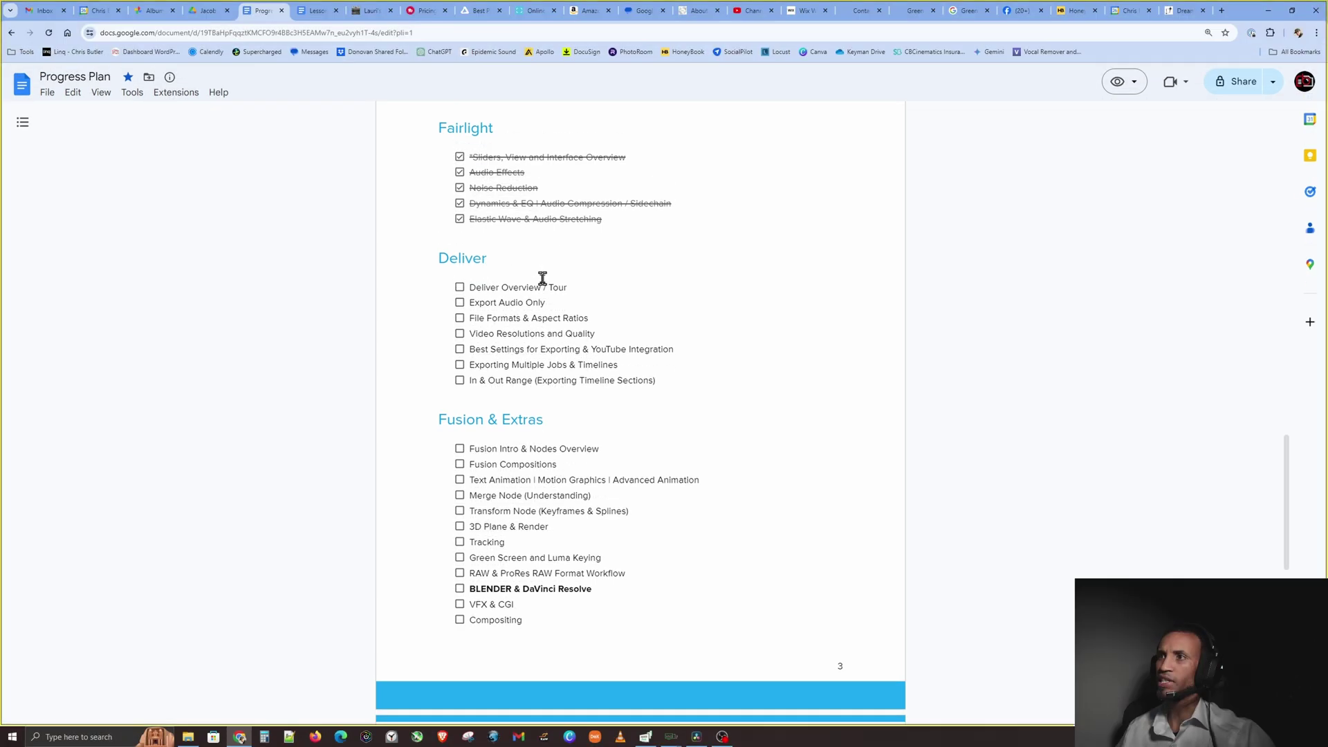
# Switch from Chrome to DaVinci Resolve, where Timeline 36 holds clips C0782.MP4 and C0156.MP4.
pyautogui.click(697, 736)
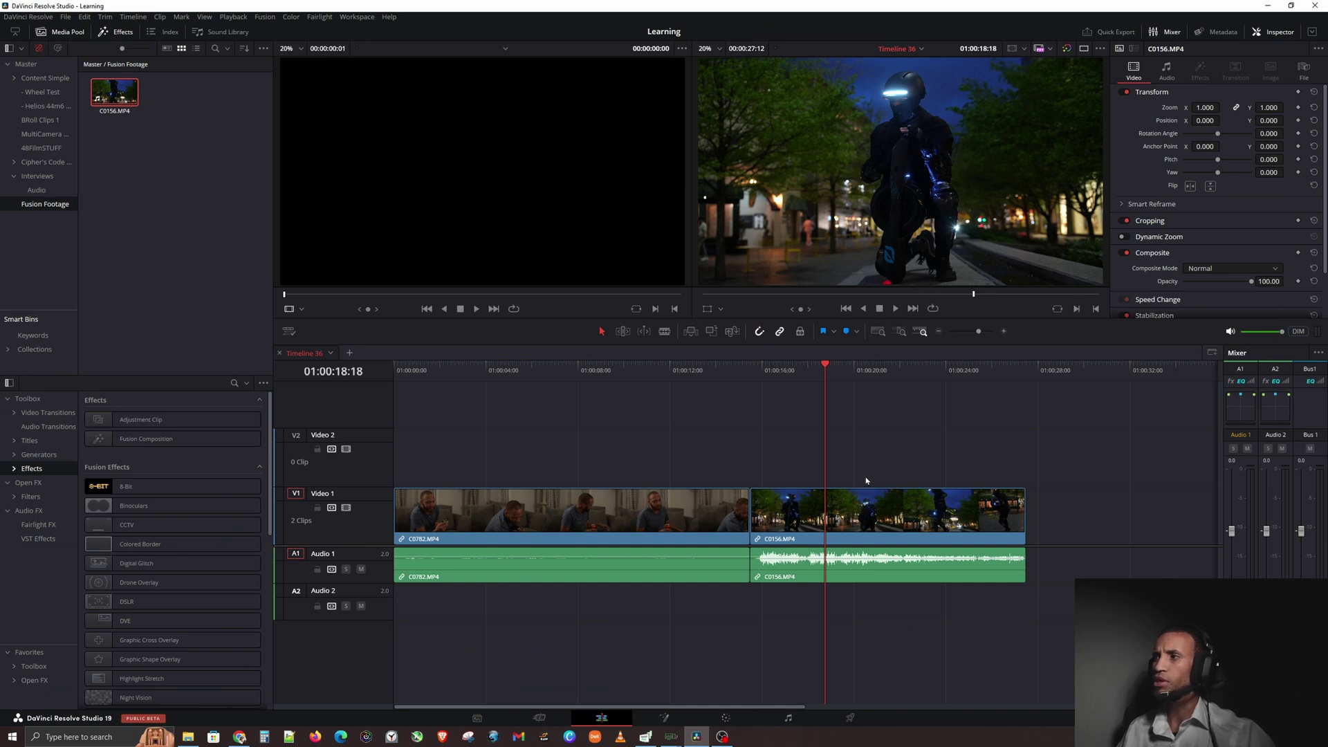
# Delete both clips from Timeline 36 and go to the empty Fusion page.
pyautogui.moveTo(866, 481); pyautogui.dragTo(651, 550)
pyautogui.press('Delete')
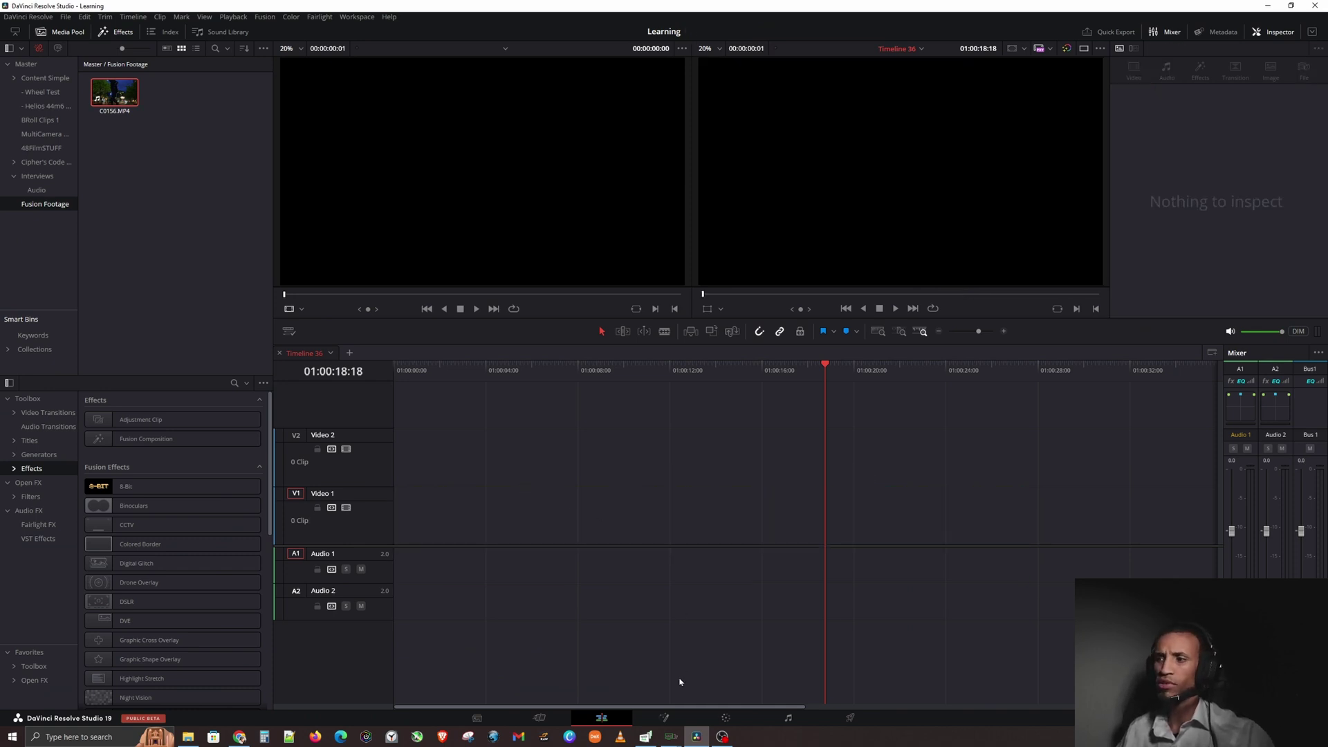
pyautogui.click(650, 719)
pyautogui.click(649, 719)
pyautogui.click(650, 720)
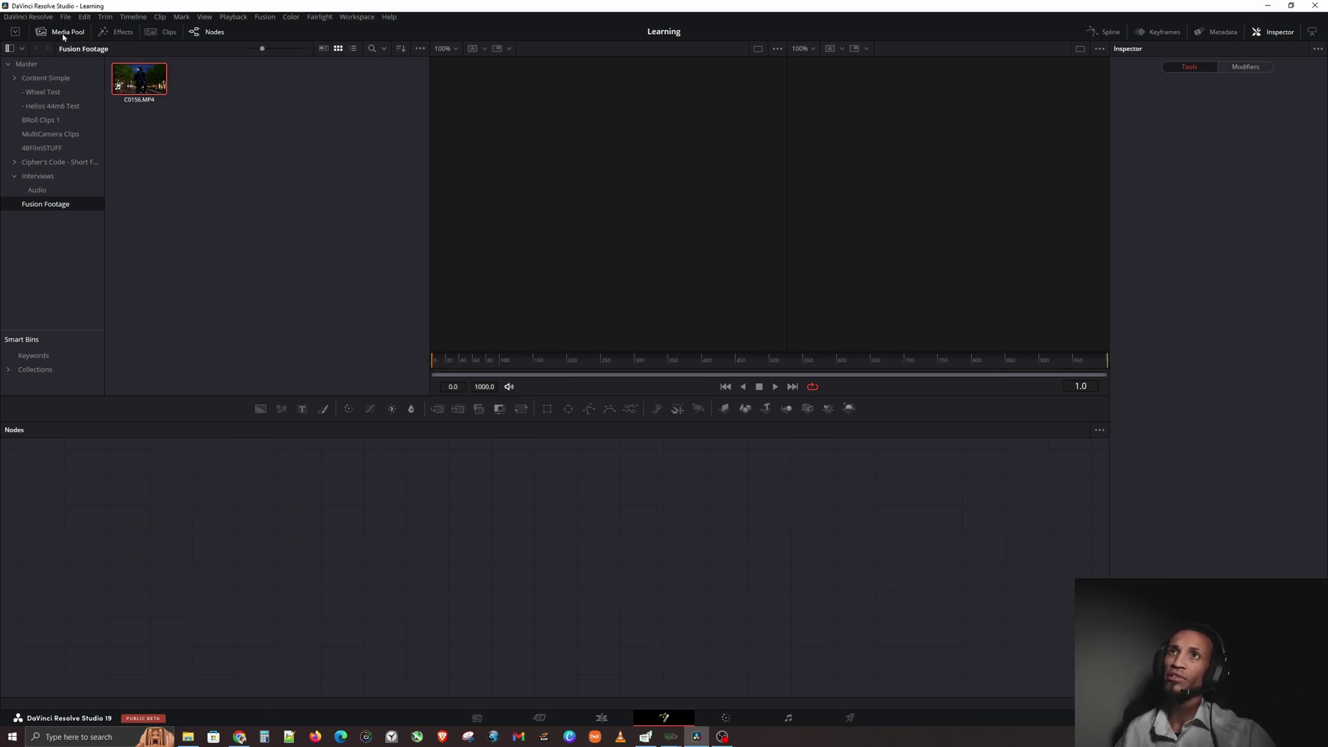
# Open the Fusion Effects library and browse its Tools categories such as Light, Material, Texture and 3D.
pyautogui.click(123, 35)
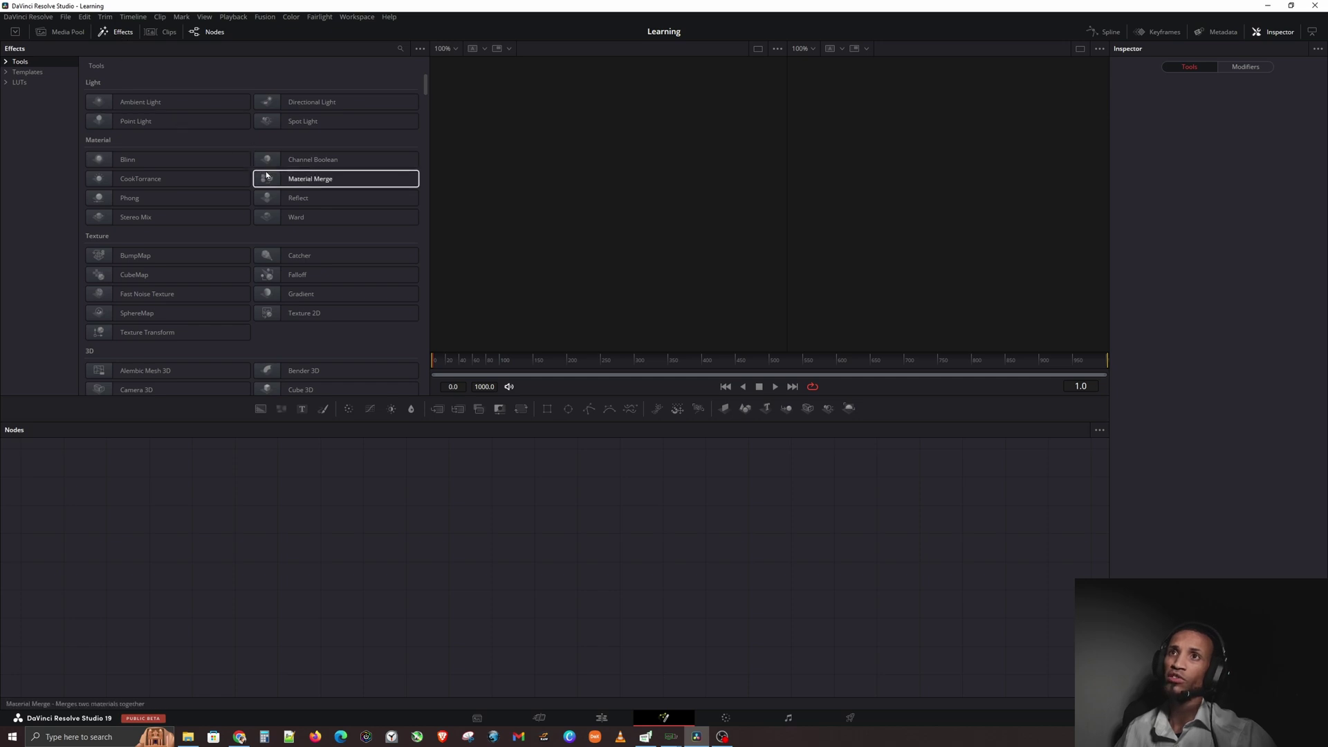
pyautogui.scroll(-5, 318, 163)
pyautogui.scroll(-15, 289, 163)
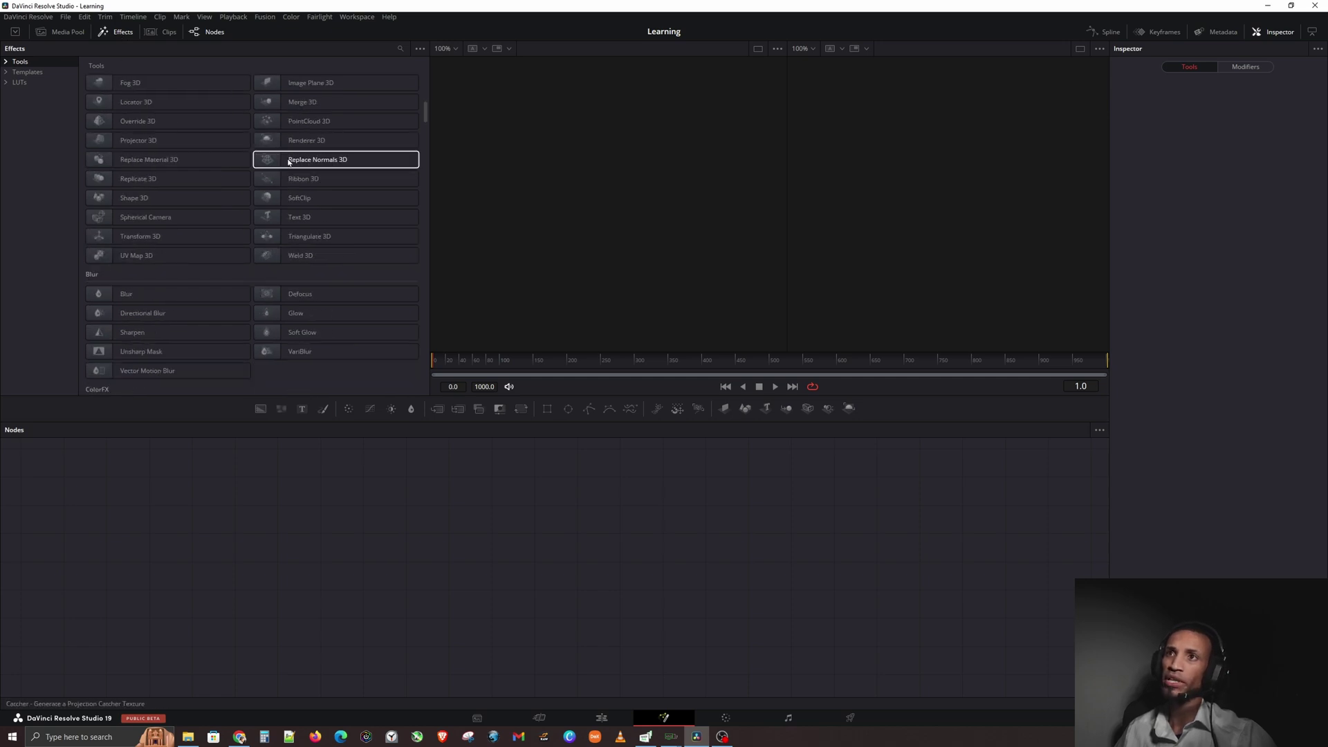
pyautogui.scroll(-5, 289, 162)
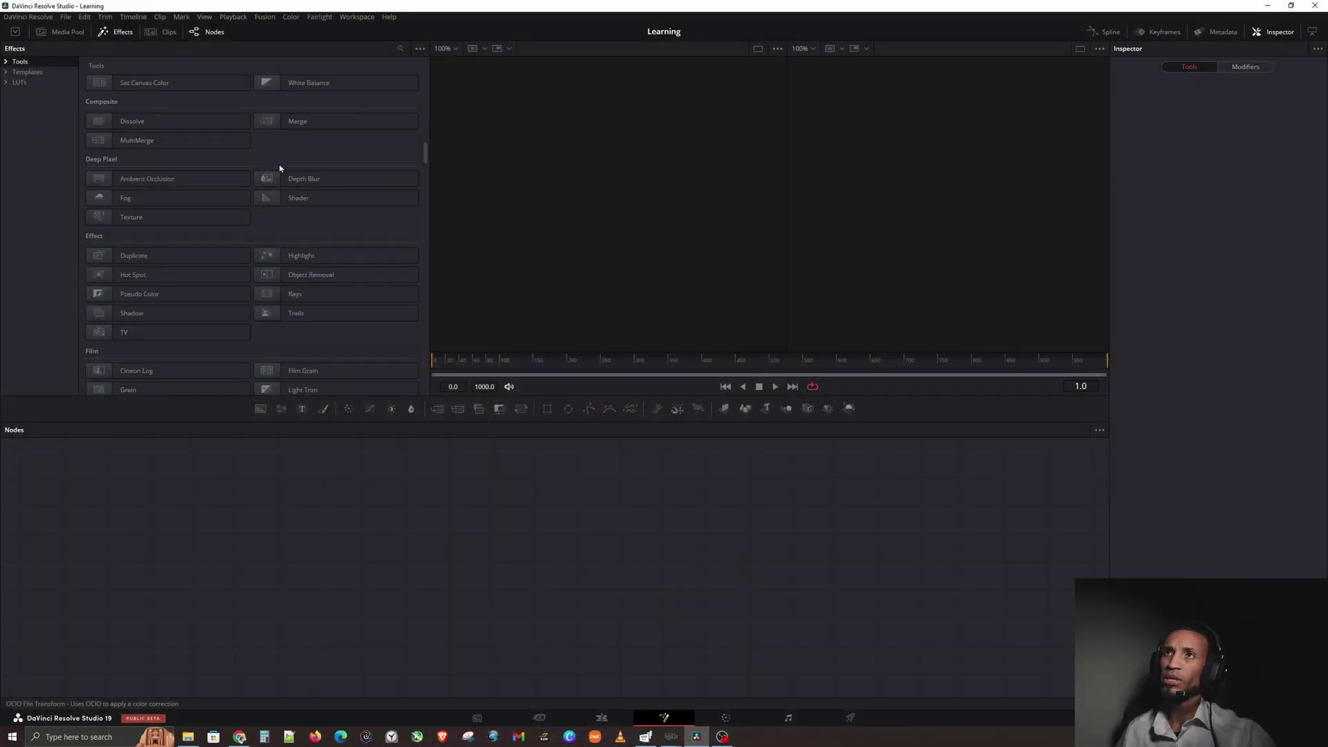
# Return to the Media Pool's Fusion Footage bin with C0156.MP4, pointing out the viewer and Nodes panel.
pyautogui.click(60, 33)
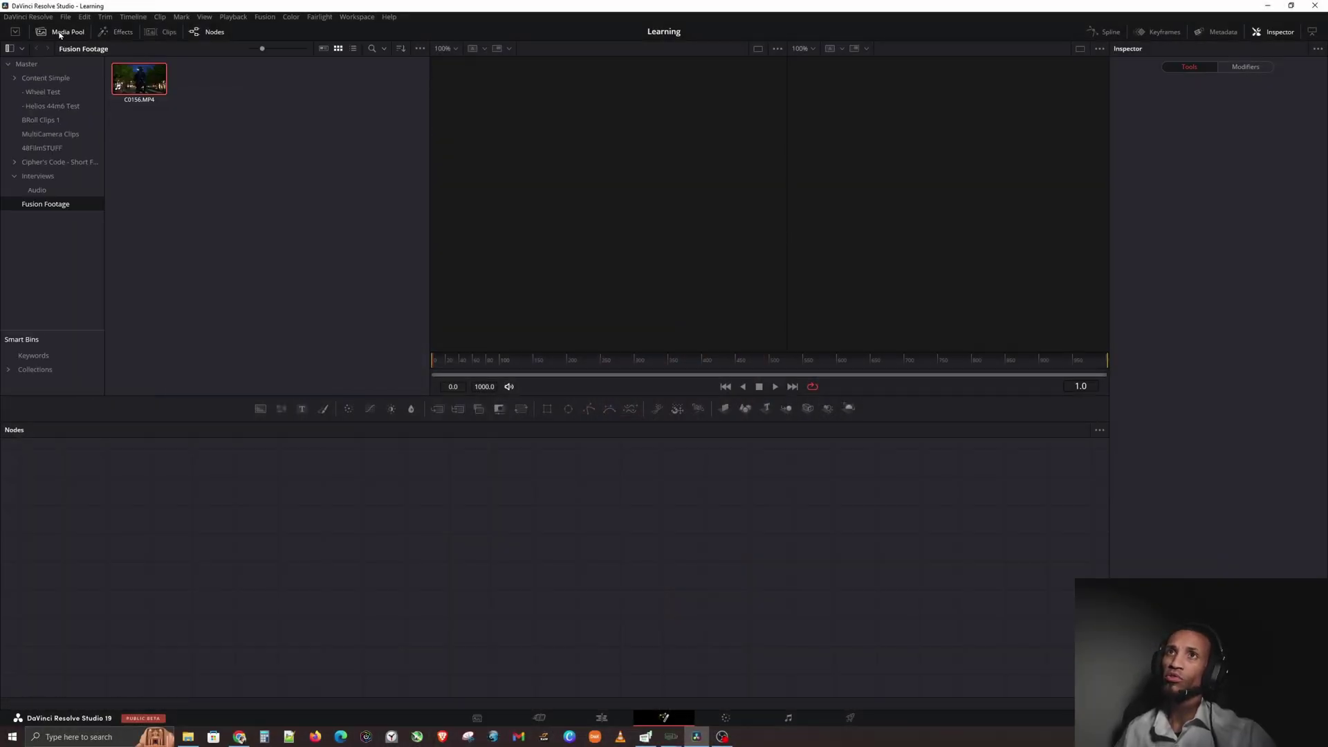
pyautogui.click(154, 137)
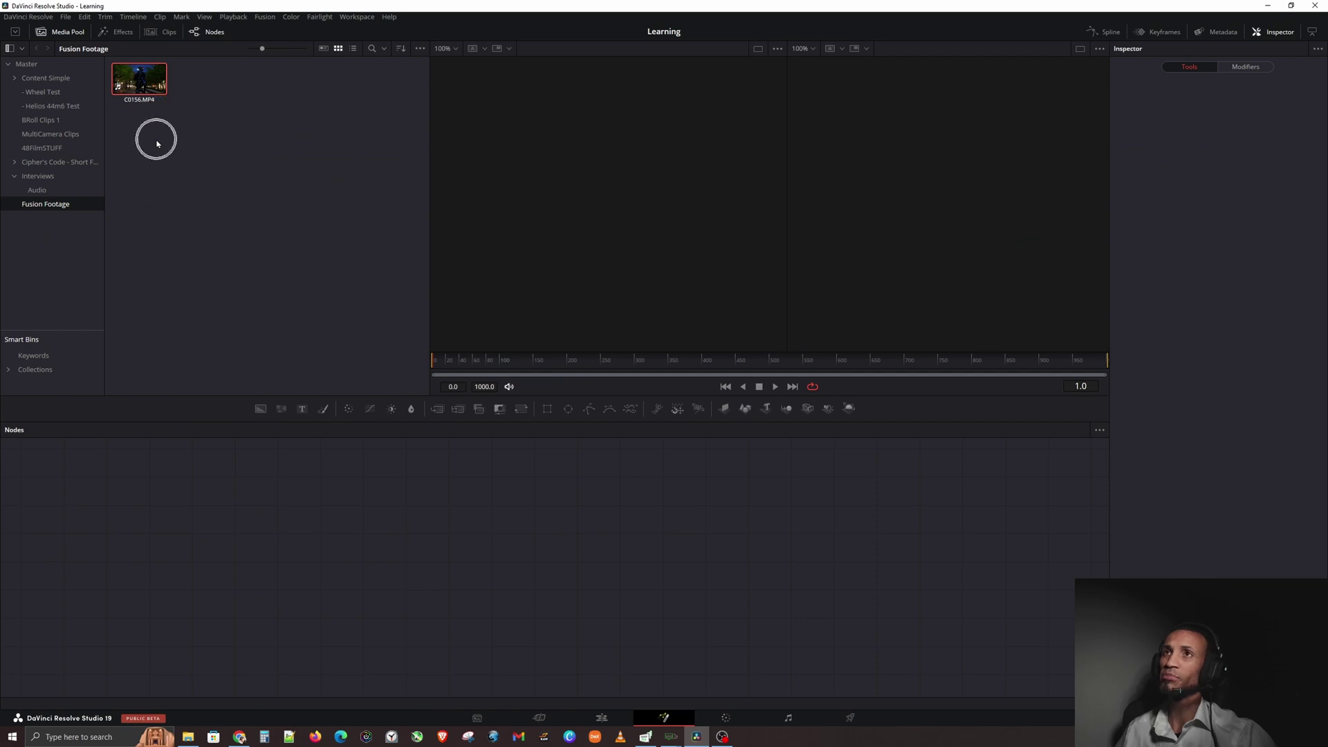
pyautogui.click(760, 187)
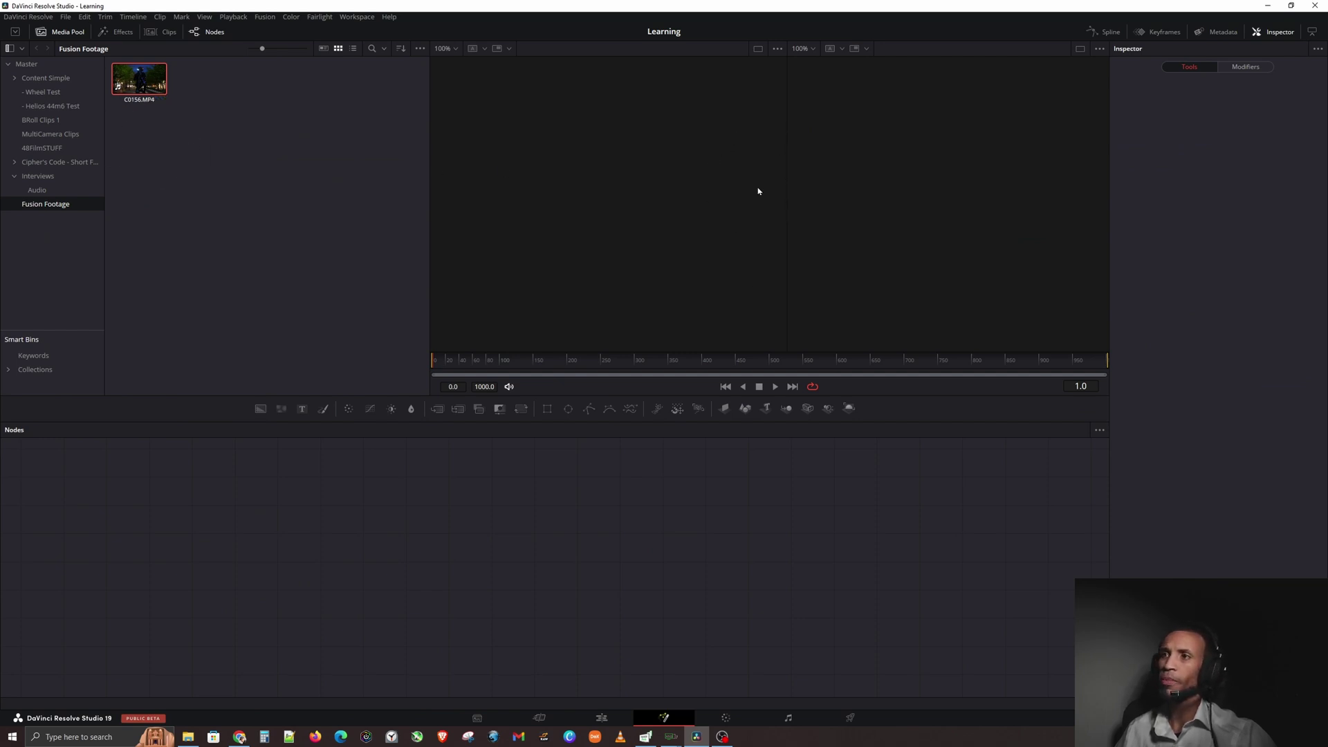
pyautogui.click(475, 554)
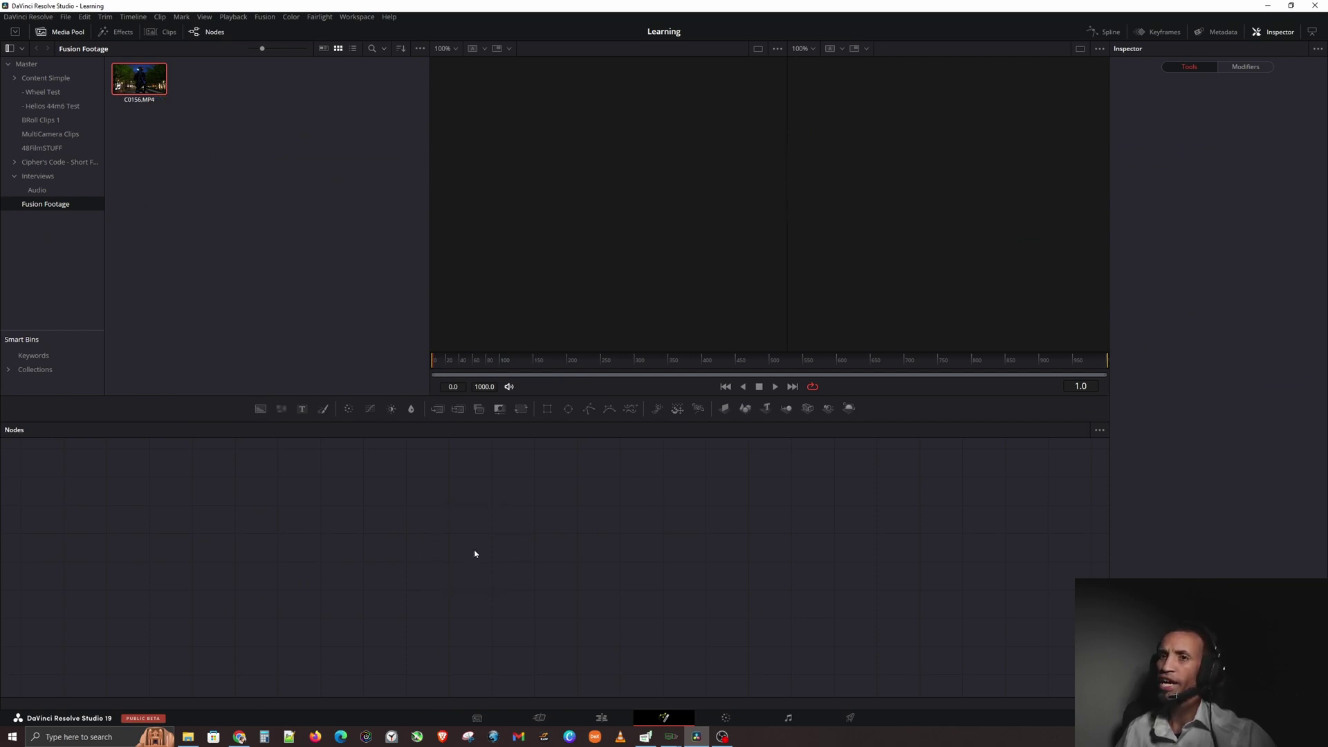
pyautogui.click(17, 434)
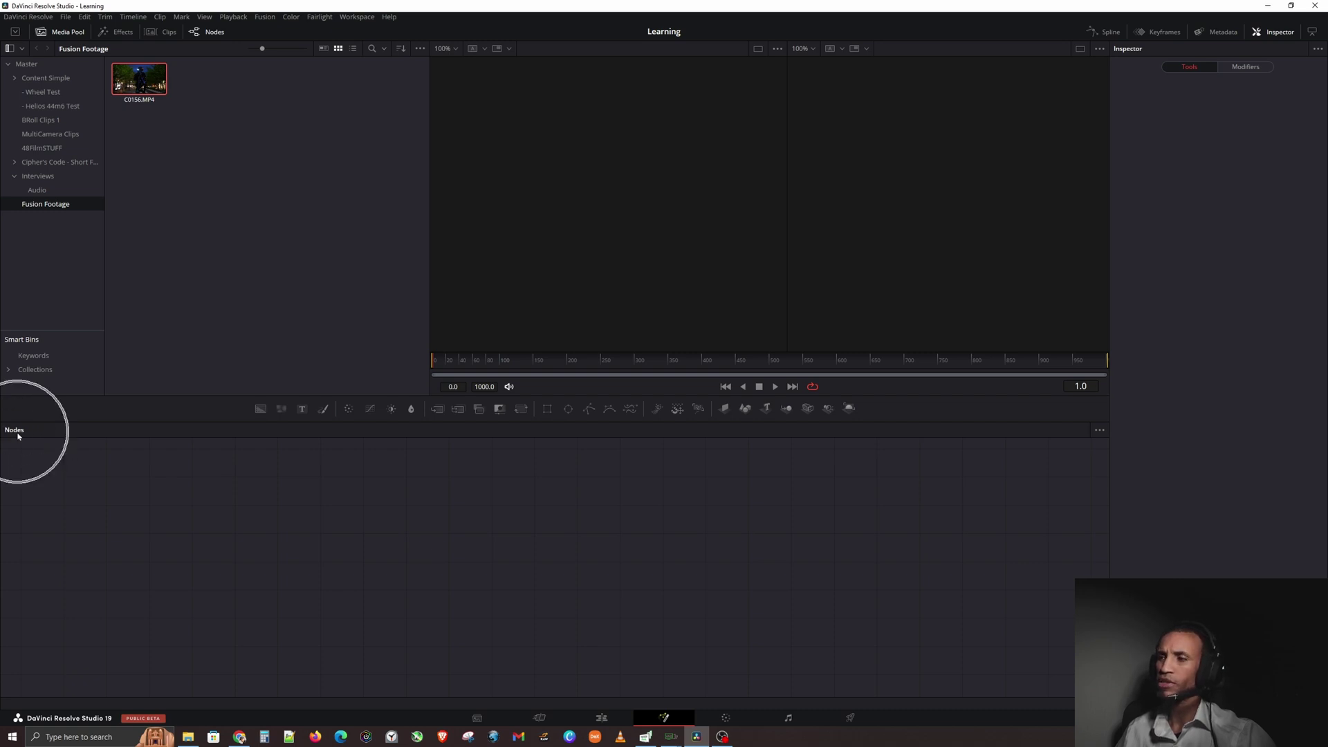
# Raise the splitter between viewer and Nodes panel to make the node area much taller.
pyautogui.click(634, 396)
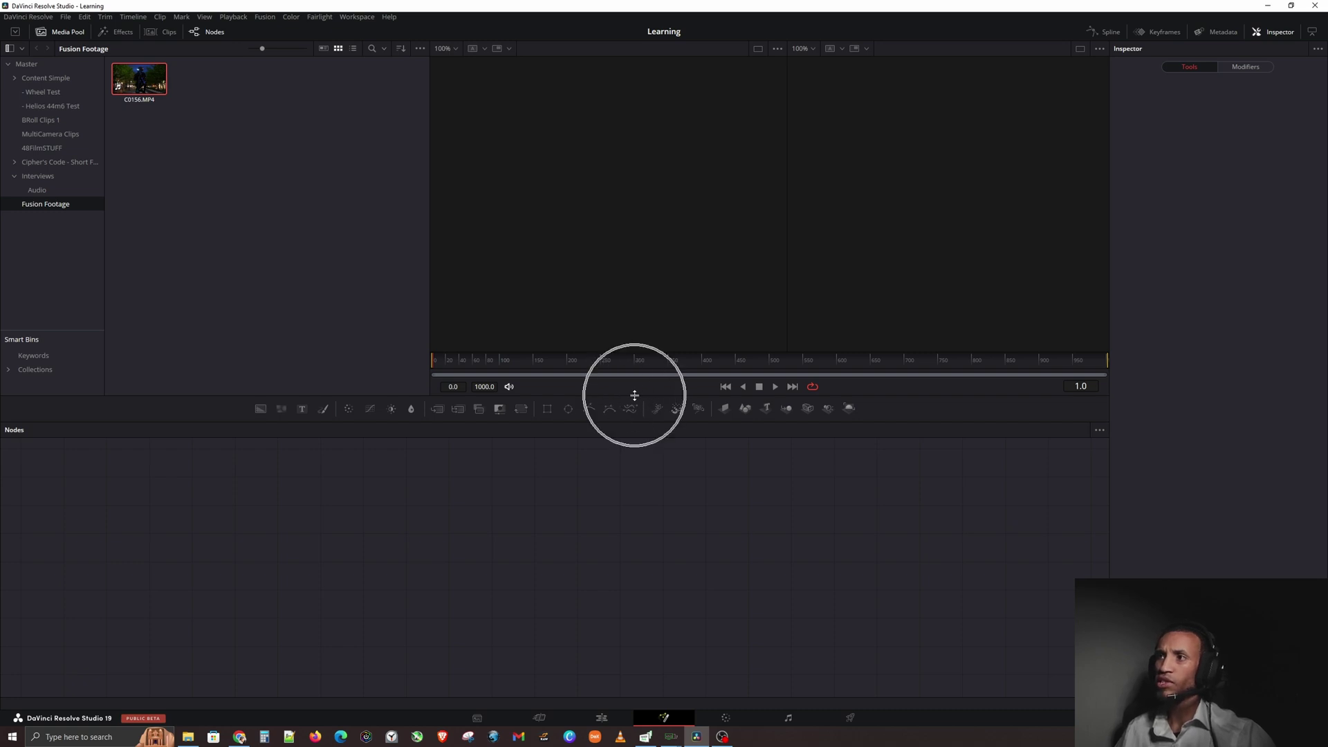
pyautogui.click(634, 396)
pyautogui.click(635, 395)
pyautogui.moveTo(557, 395); pyautogui.dragTo(564, 318)
pyautogui.click(550, 535)
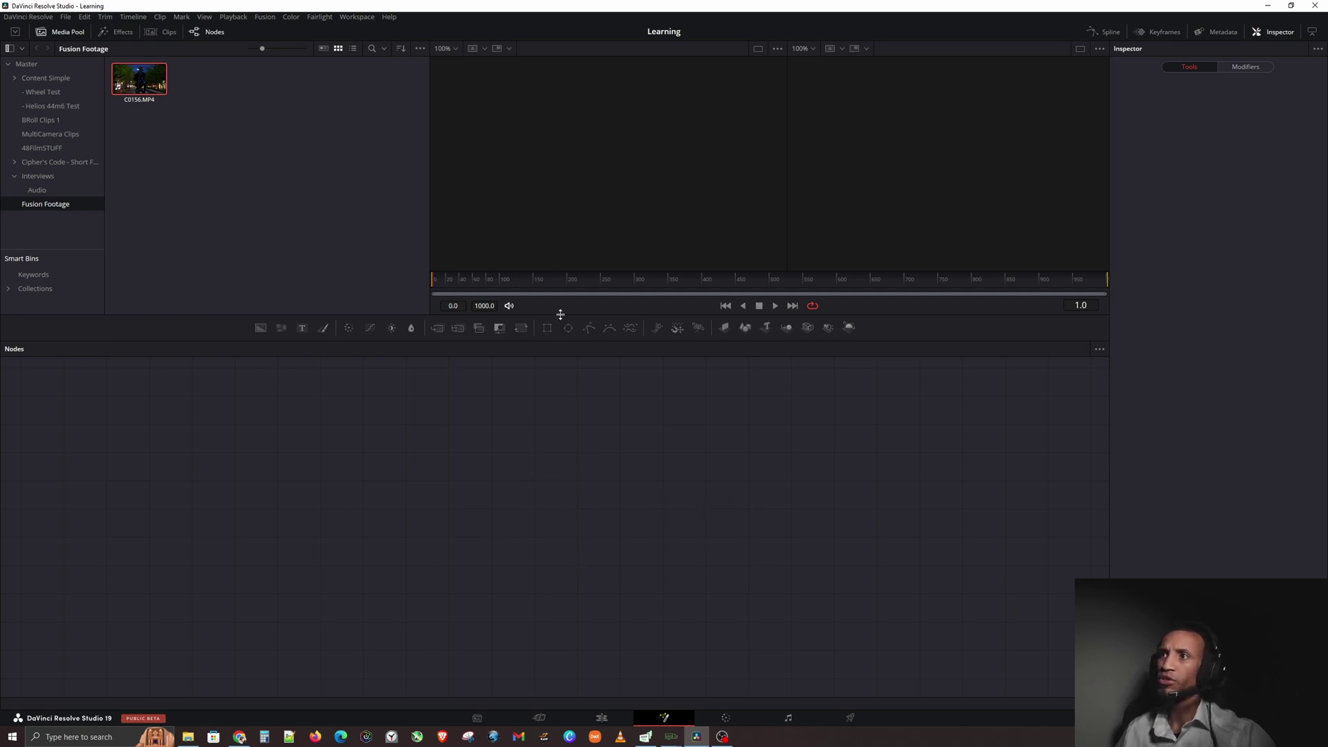
pyautogui.moveTo(560, 314)
pyautogui.mouseDown()
pyautogui.moveTo(563, 545)
pyautogui.moveTo(570, 261)
pyautogui.moveTo(564, 314)
pyautogui.mouseUp()
pyautogui.click(599, 463)
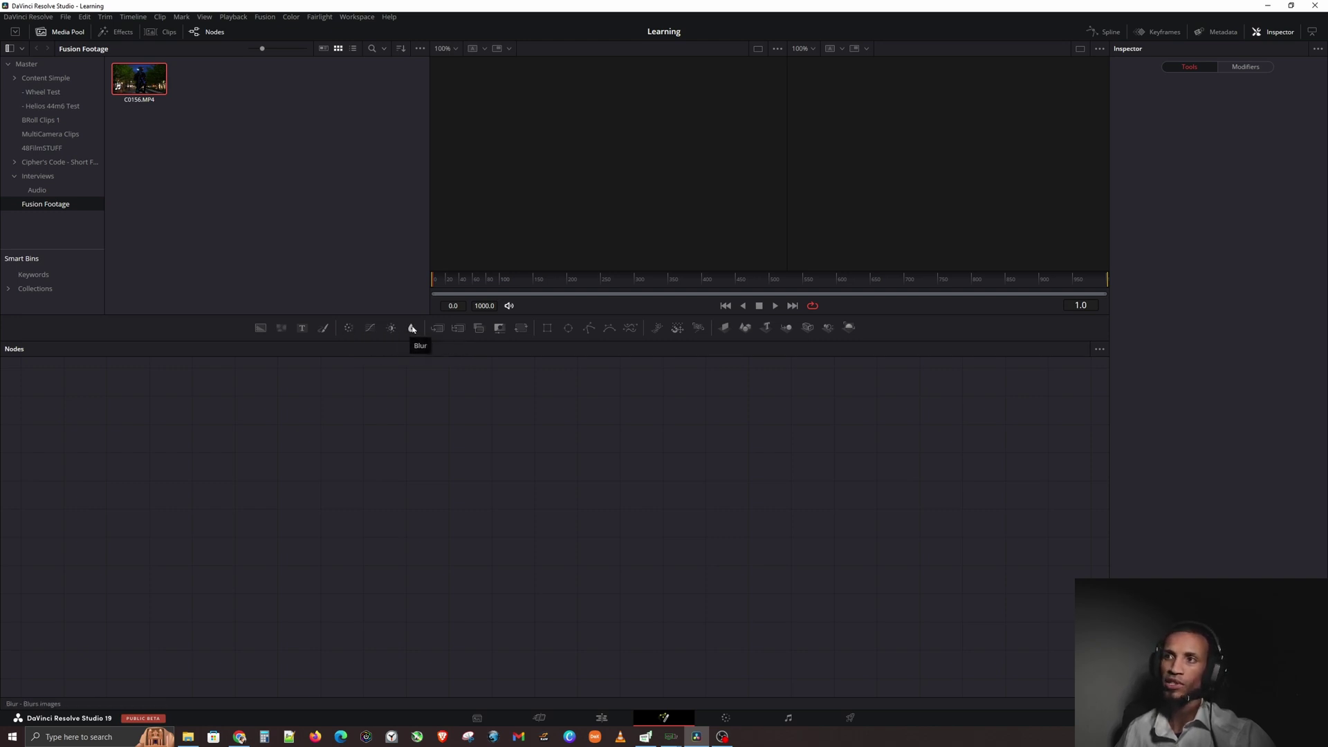
pyautogui.click(412, 329)
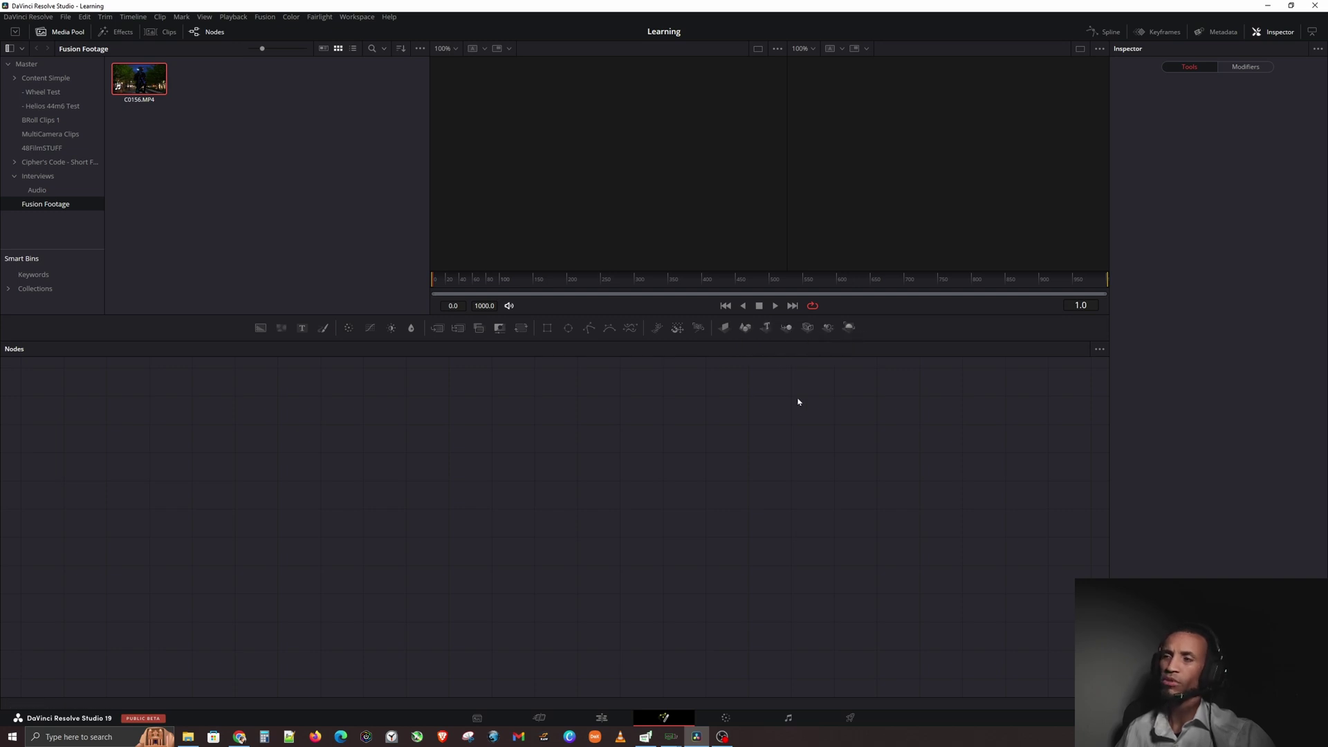
pyautogui.click(768, 328)
pyautogui.click(292, 326)
pyautogui.click(455, 328)
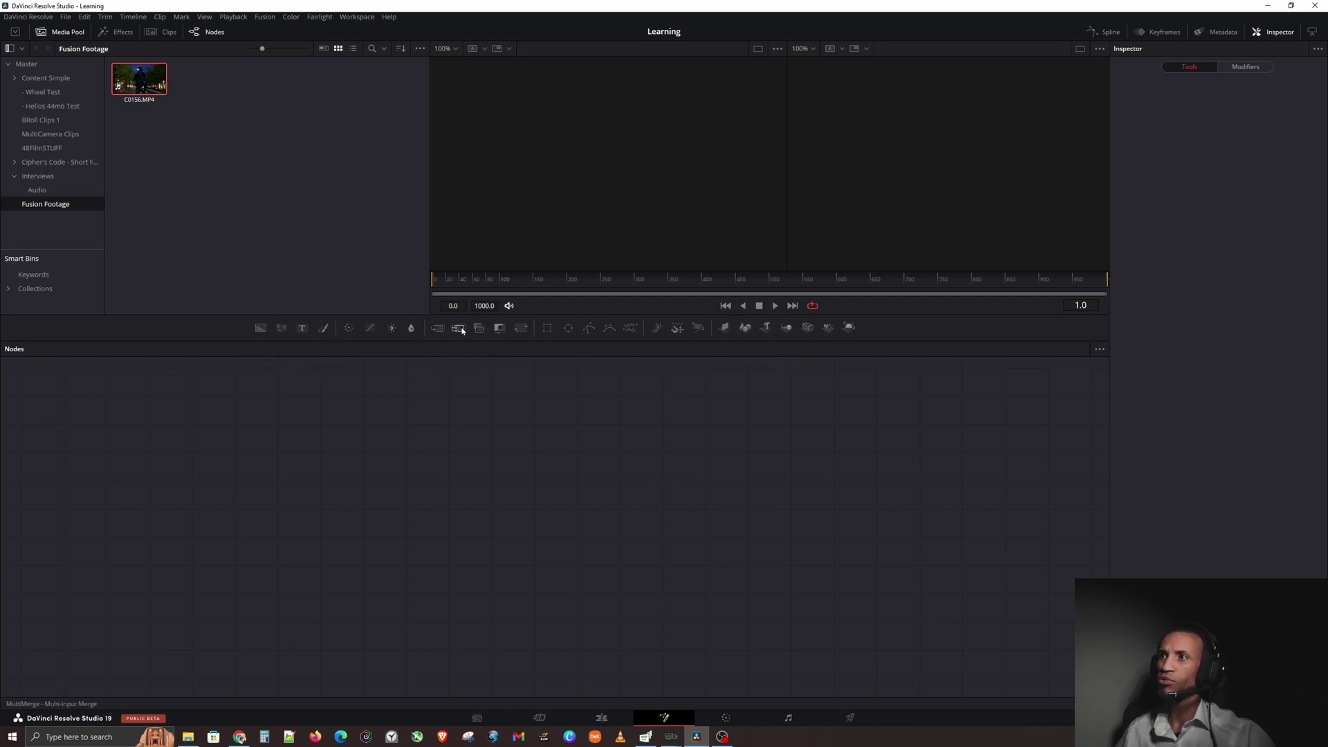
pyautogui.click(475, 329)
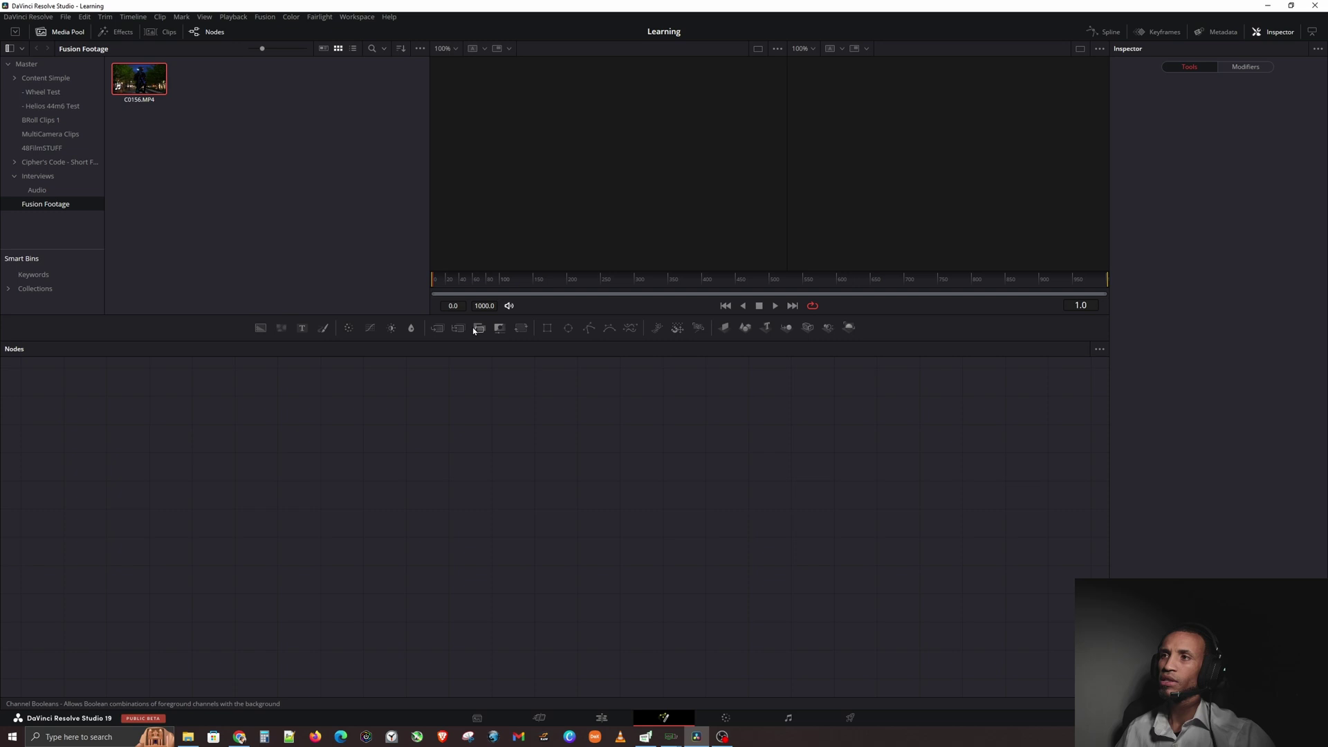
pyautogui.click(371, 328)
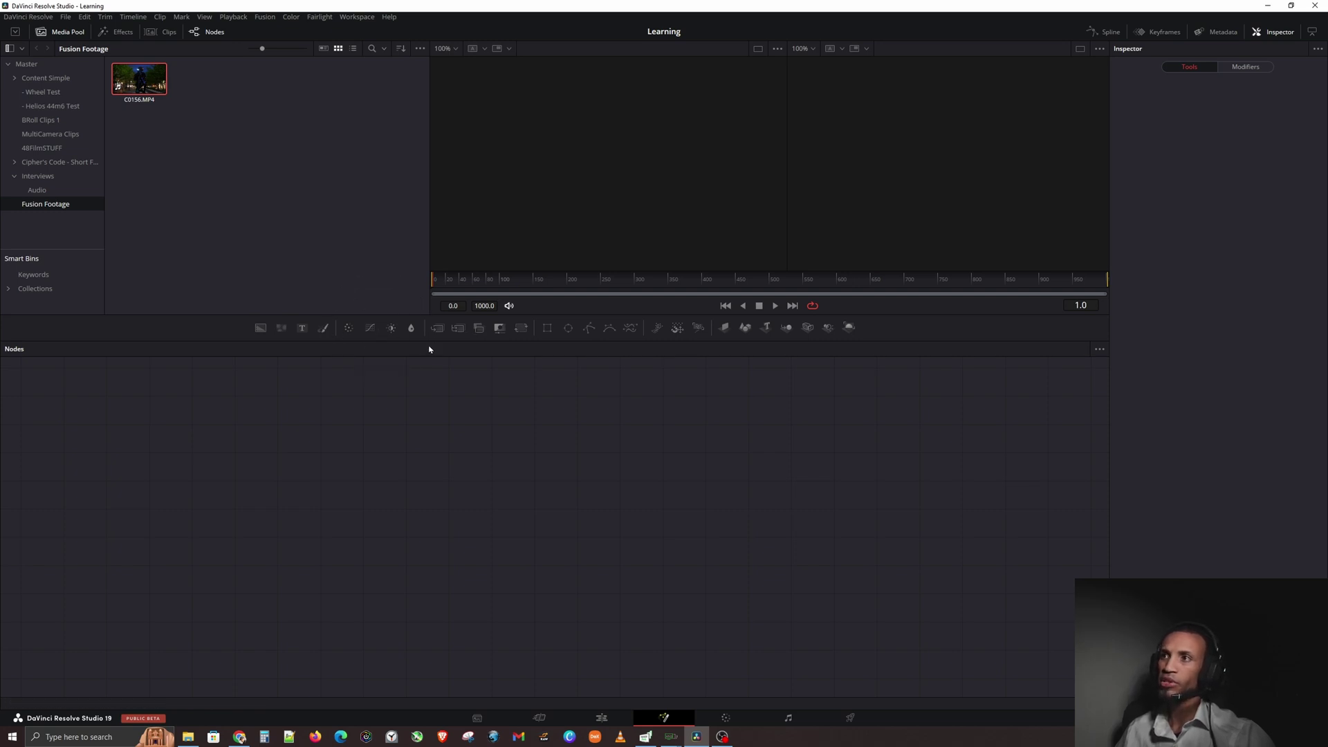
pyautogui.click(339, 328)
pyautogui.click(337, 338)
pyautogui.click(499, 328)
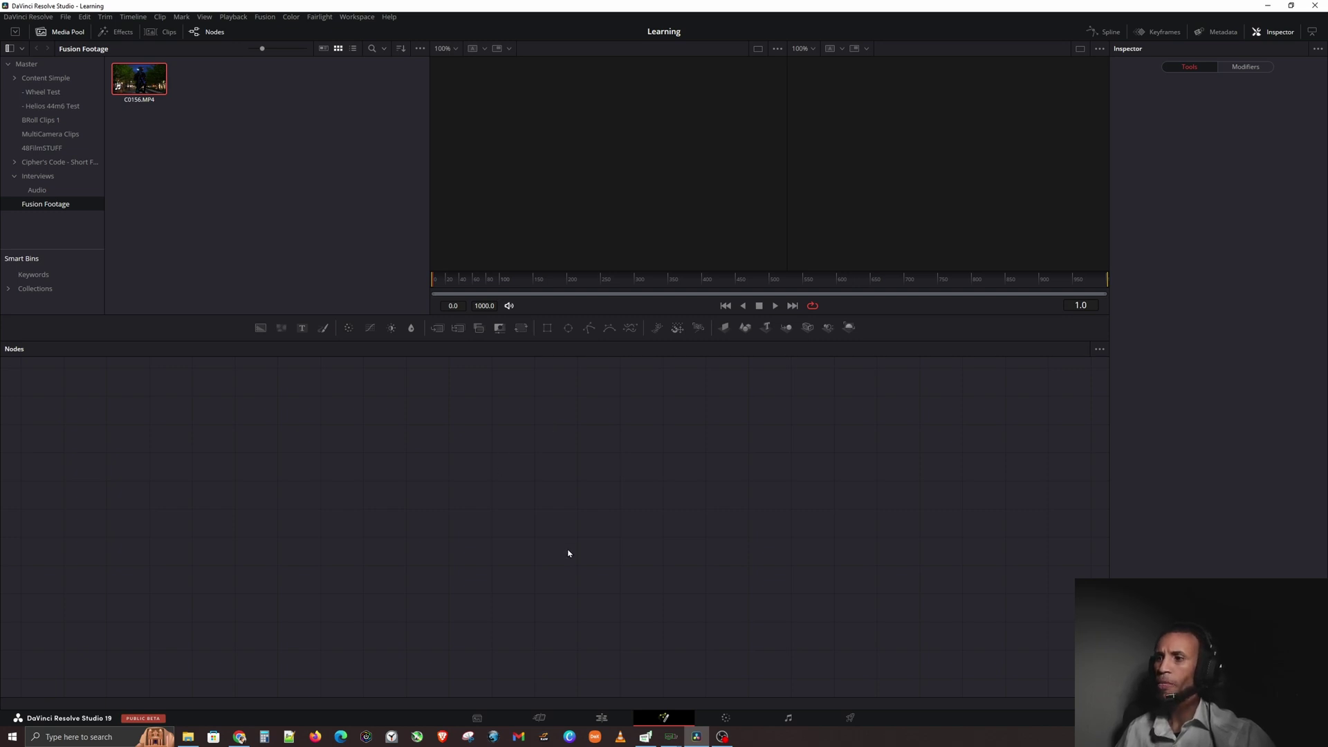
# Add C0156.MP4 to the node graph as MediaIn1, wire it into MediaOut1, and inspect both nodes.
pyautogui.moveTo(145, 89); pyautogui.dragTo(406, 475)
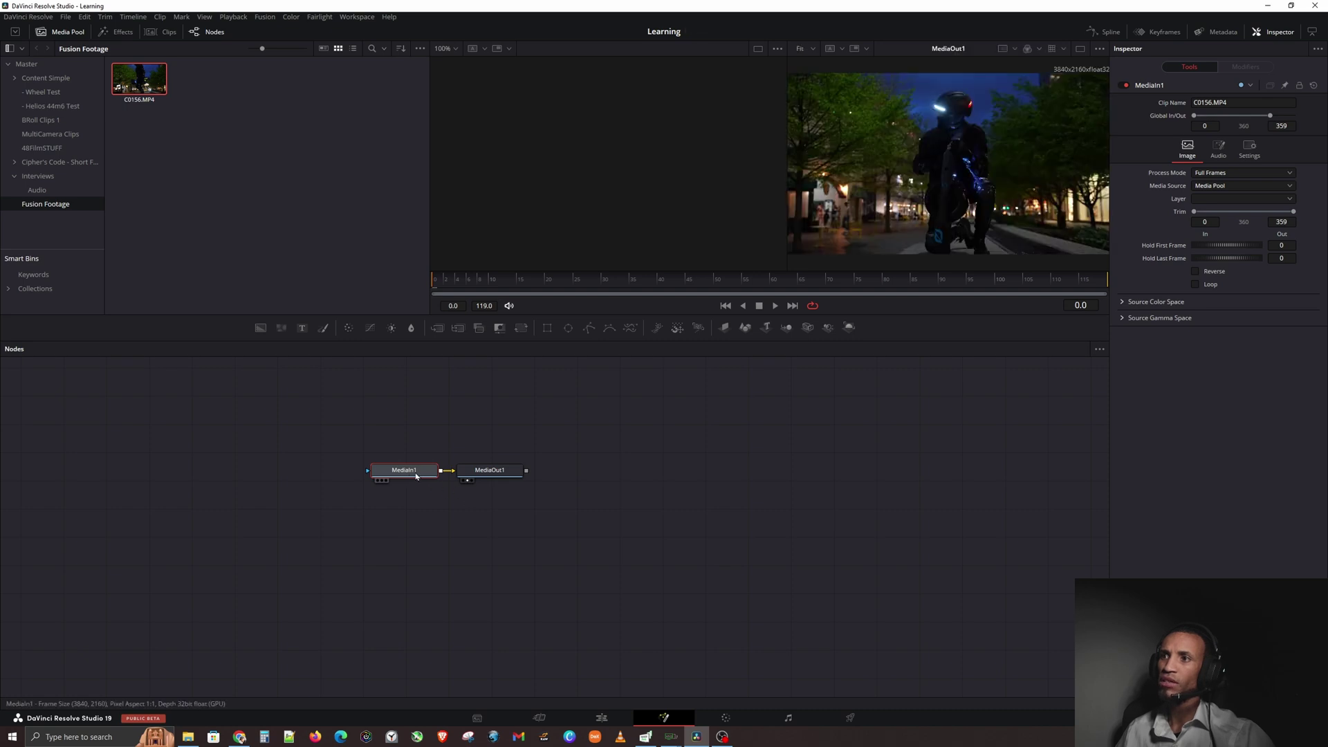
pyautogui.moveTo(489, 472); pyautogui.dragTo(738, 473)
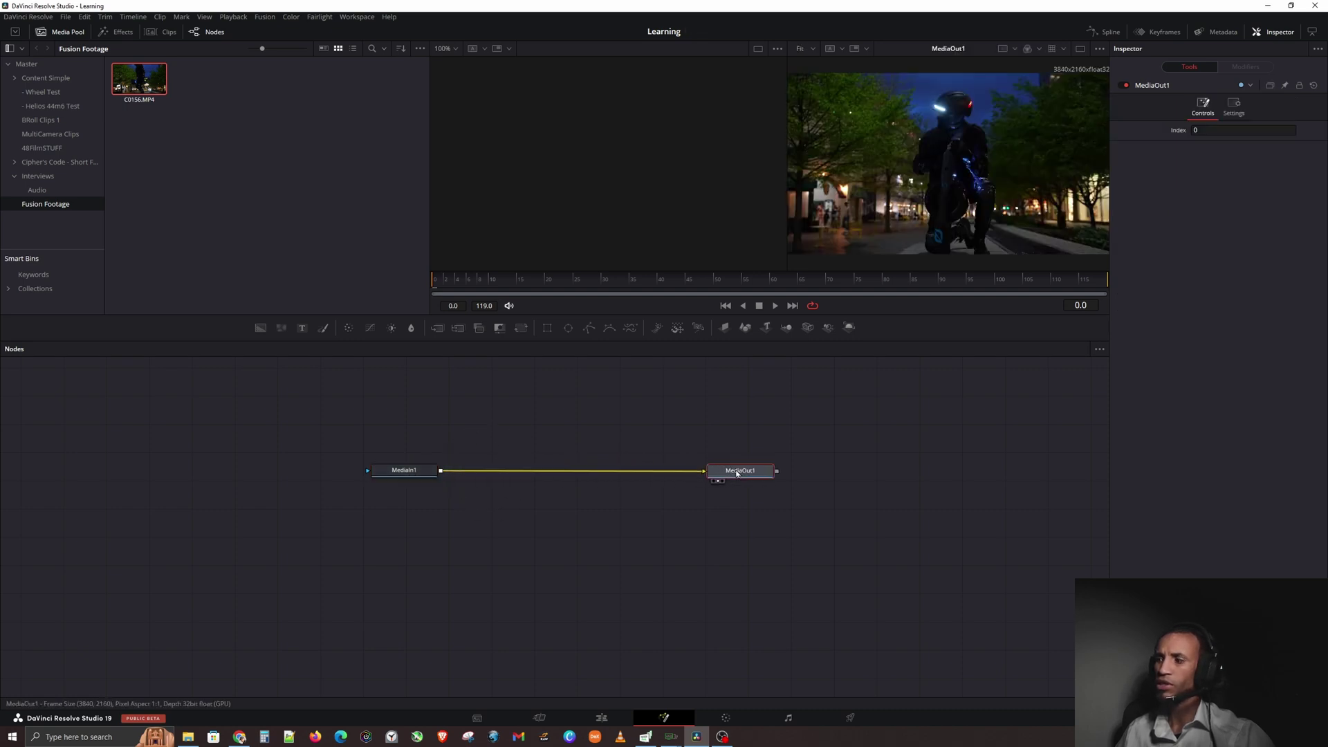
pyautogui.click(738, 473)
pyautogui.moveTo(417, 473); pyautogui.dragTo(490, 474)
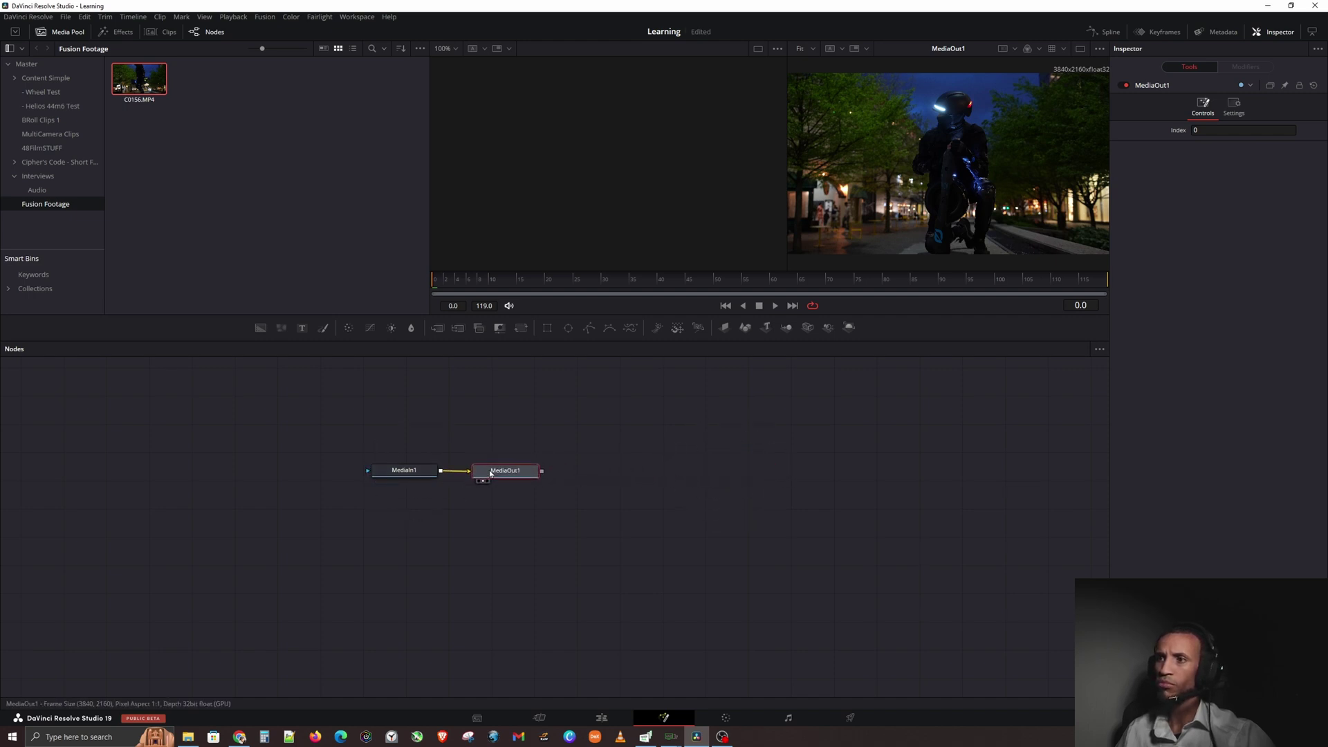
pyautogui.click(405, 475)
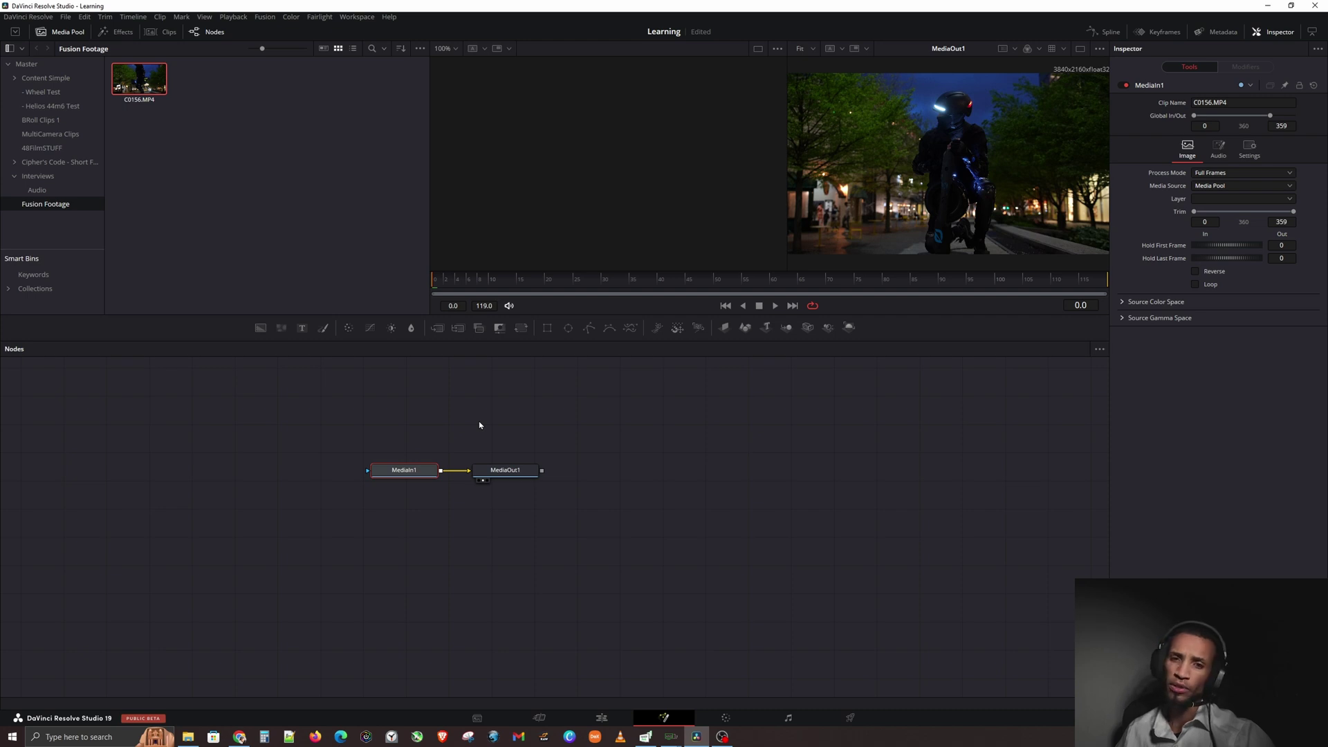
pyautogui.click(502, 471)
pyautogui.moveTo(502, 472)
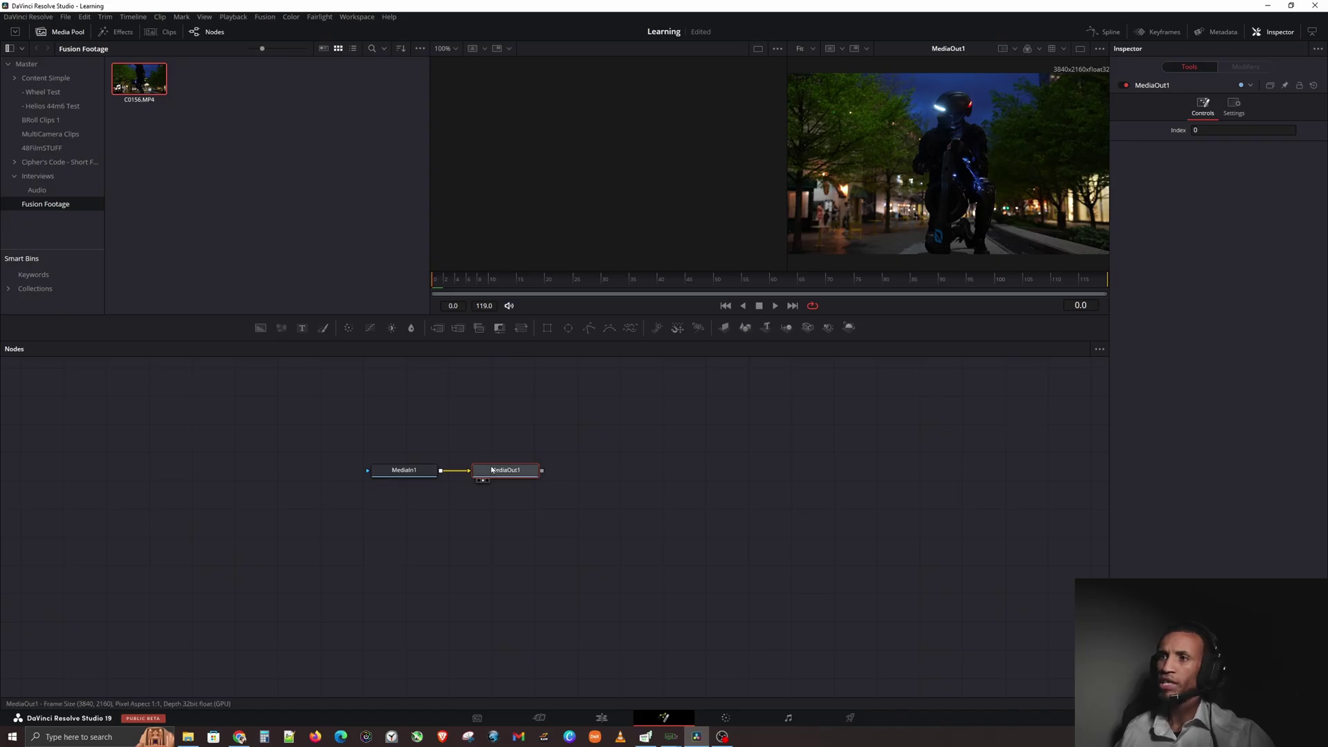
# Move MediaOut1 further right, check both nodes' settings, then break the MediaIn1–MediaOut1 link.
pyautogui.moveTo(491, 470); pyautogui.dragTo(626, 467)
pyautogui.click(412, 472)
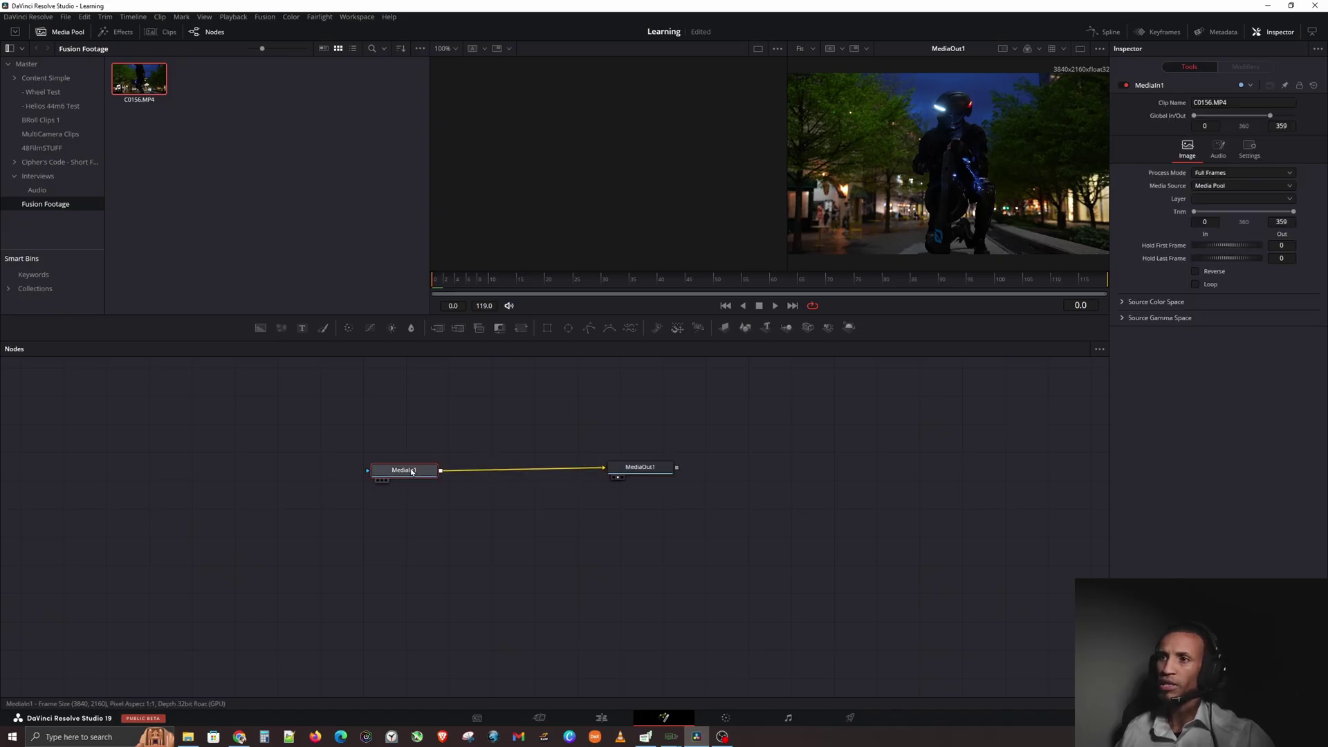
pyautogui.click(643, 469)
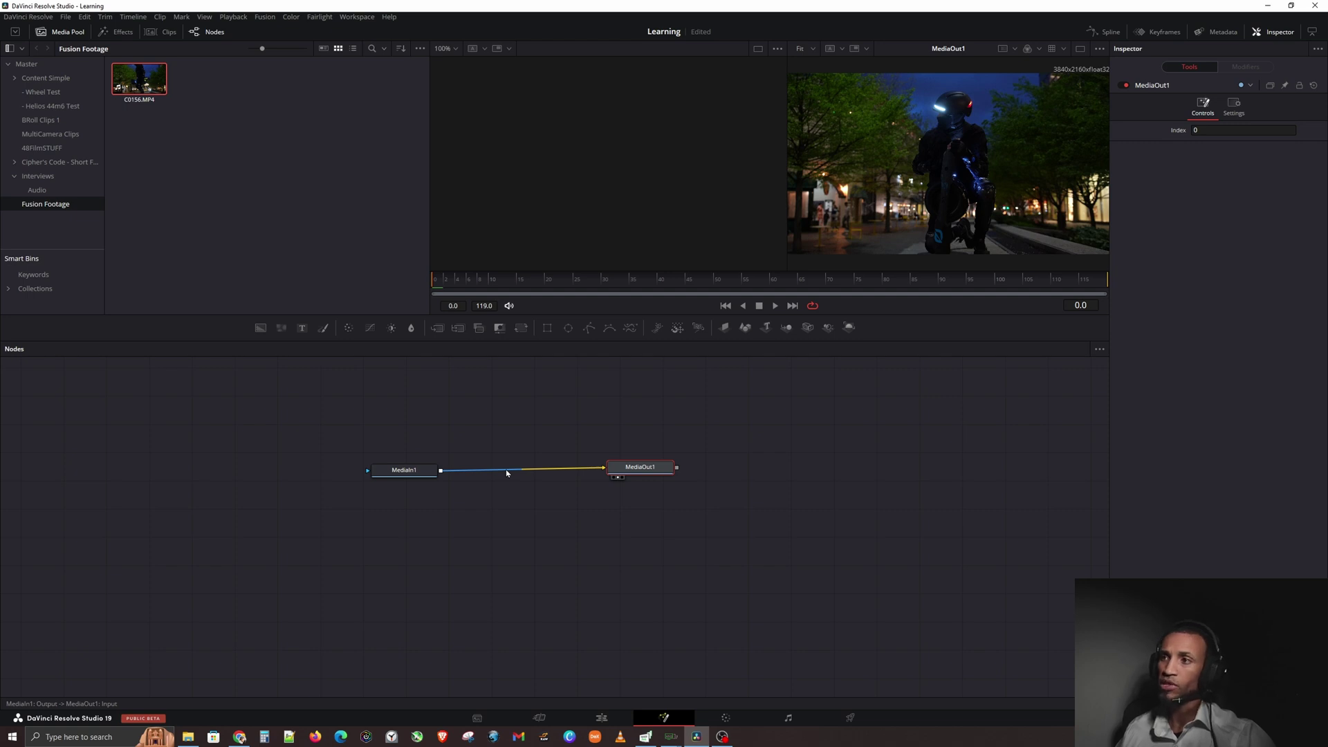
pyautogui.click(589, 472)
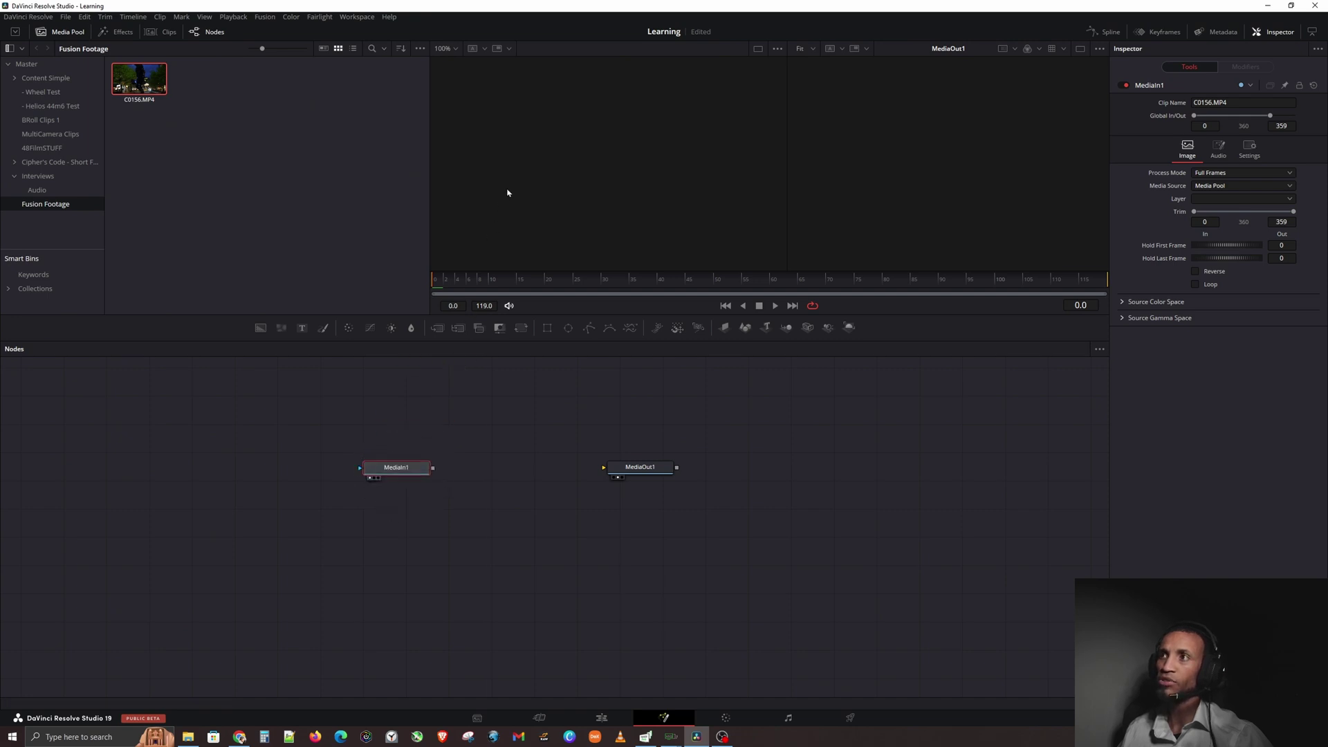
# Load MediaIn1 into the left viewer with key 1 and shift MediaIn1 slightly right.
pyautogui.press('1')
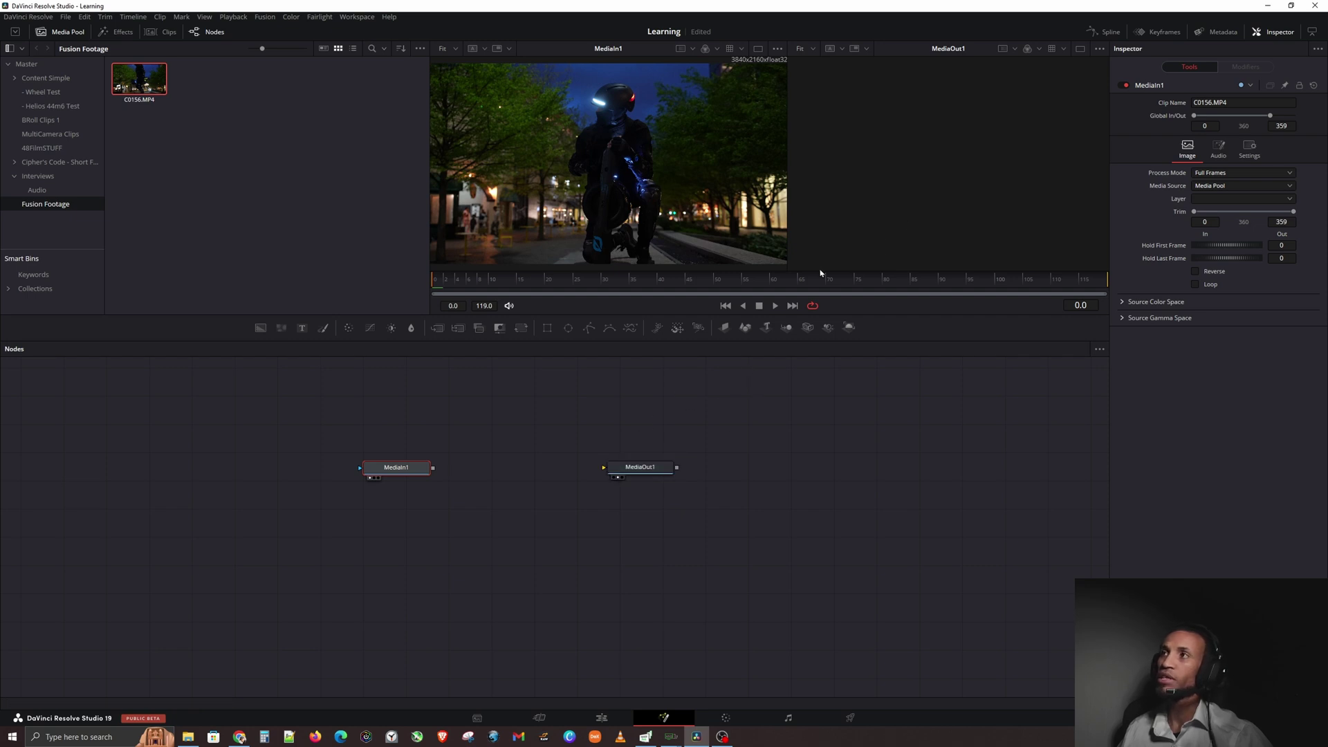
pyautogui.click(919, 190)
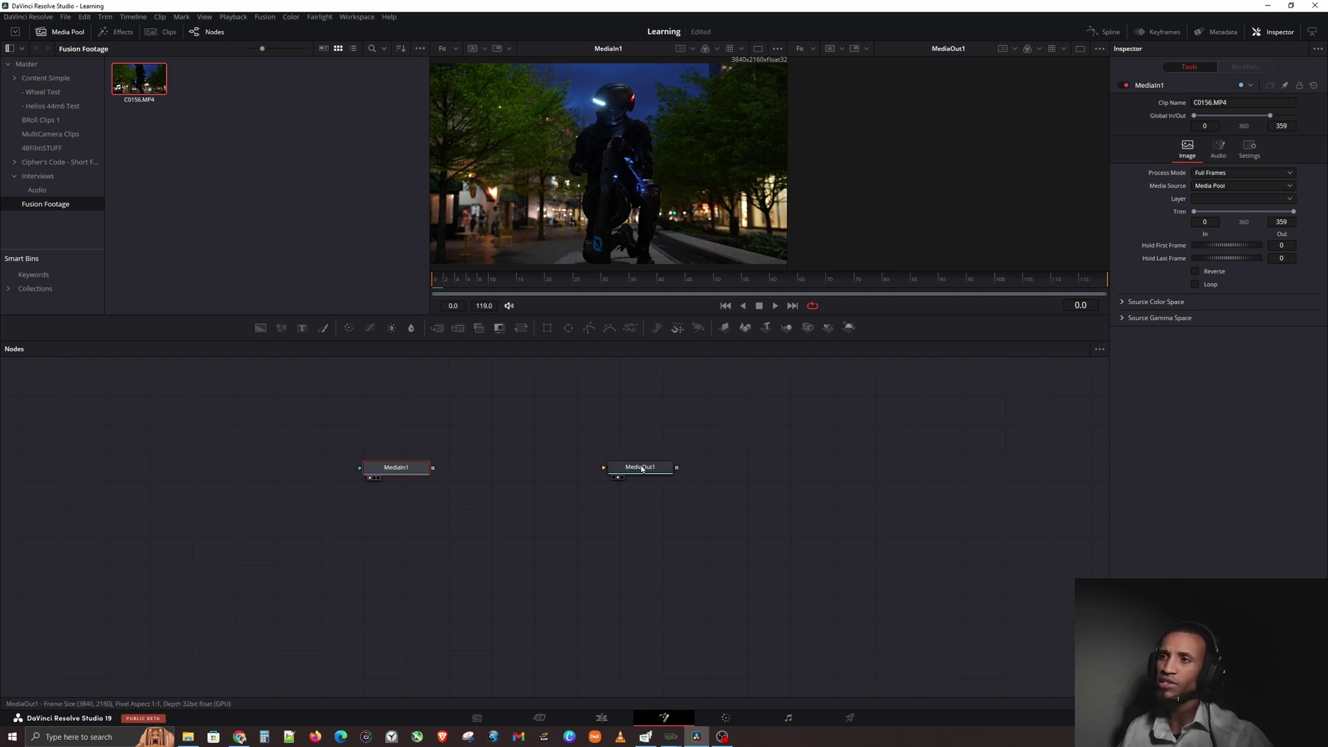
pyautogui.moveTo(640, 469)
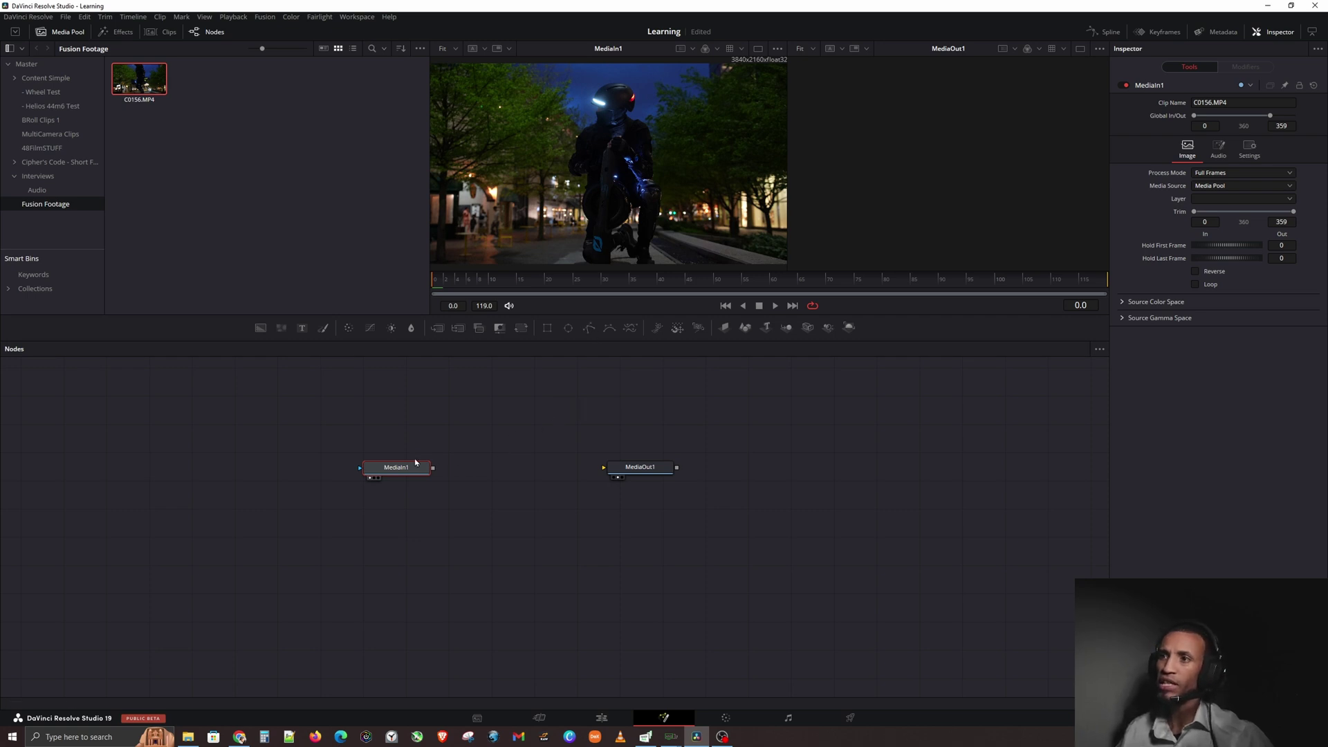
pyautogui.moveTo(415, 464); pyautogui.dragTo(451, 474)
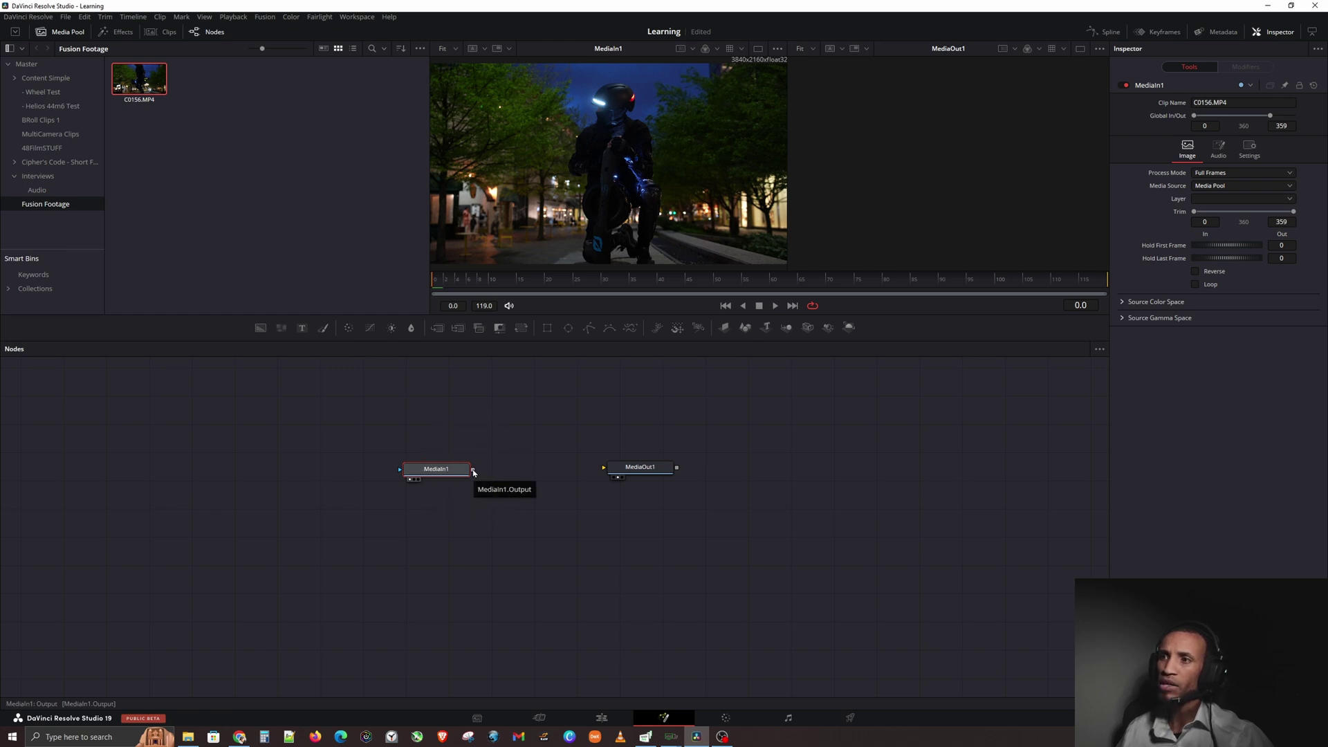
# Reconnect MediaIn1's output to MediaOut1 and select MediaOut1 to confirm the night-street footage.
pyautogui.moveTo(474, 472); pyautogui.dragTo(606, 473)
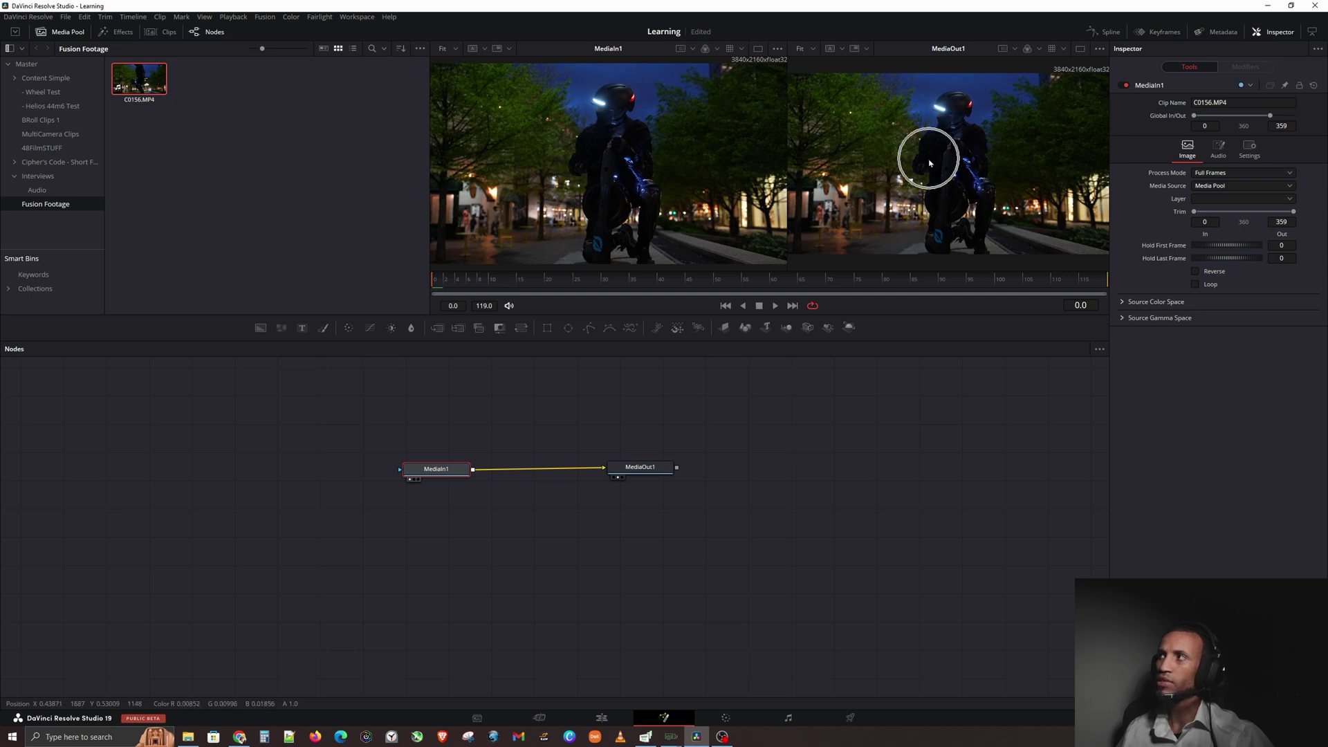
pyautogui.click(650, 474)
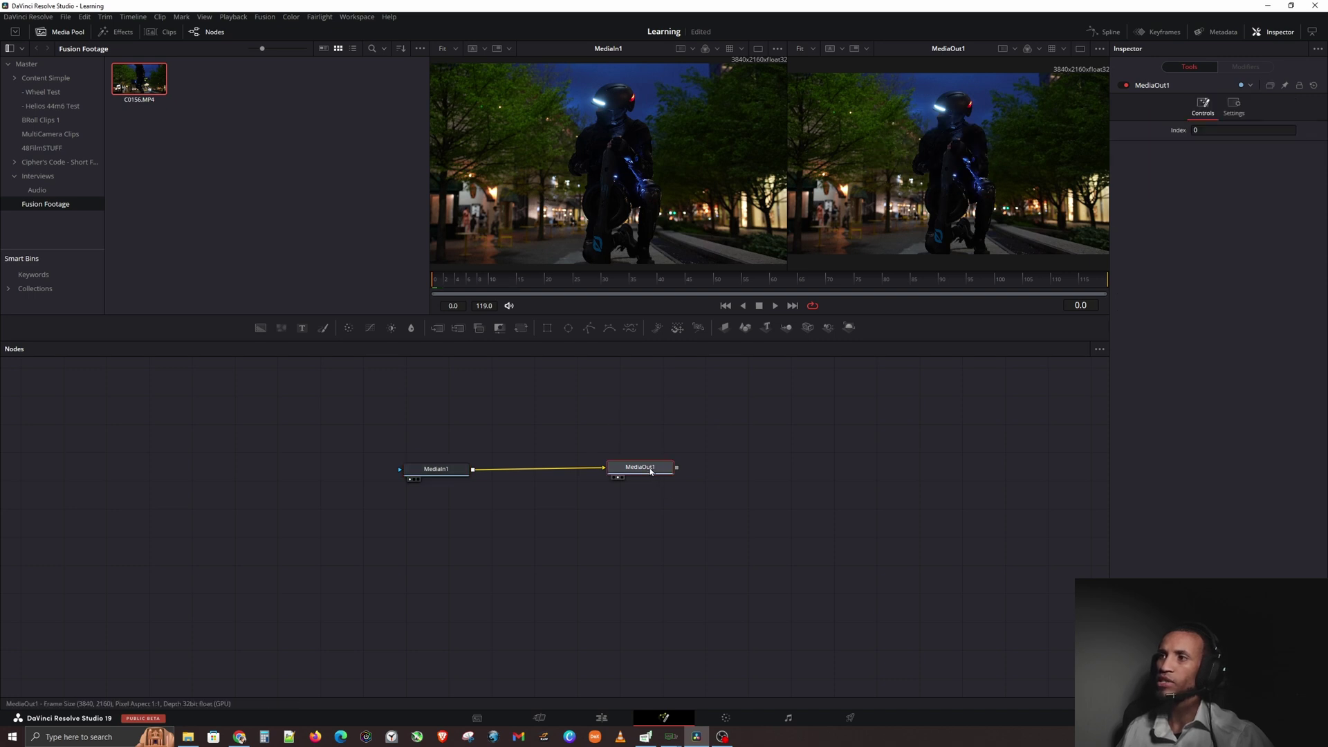
pyautogui.click(650, 472)
pyautogui.click(977, 173)
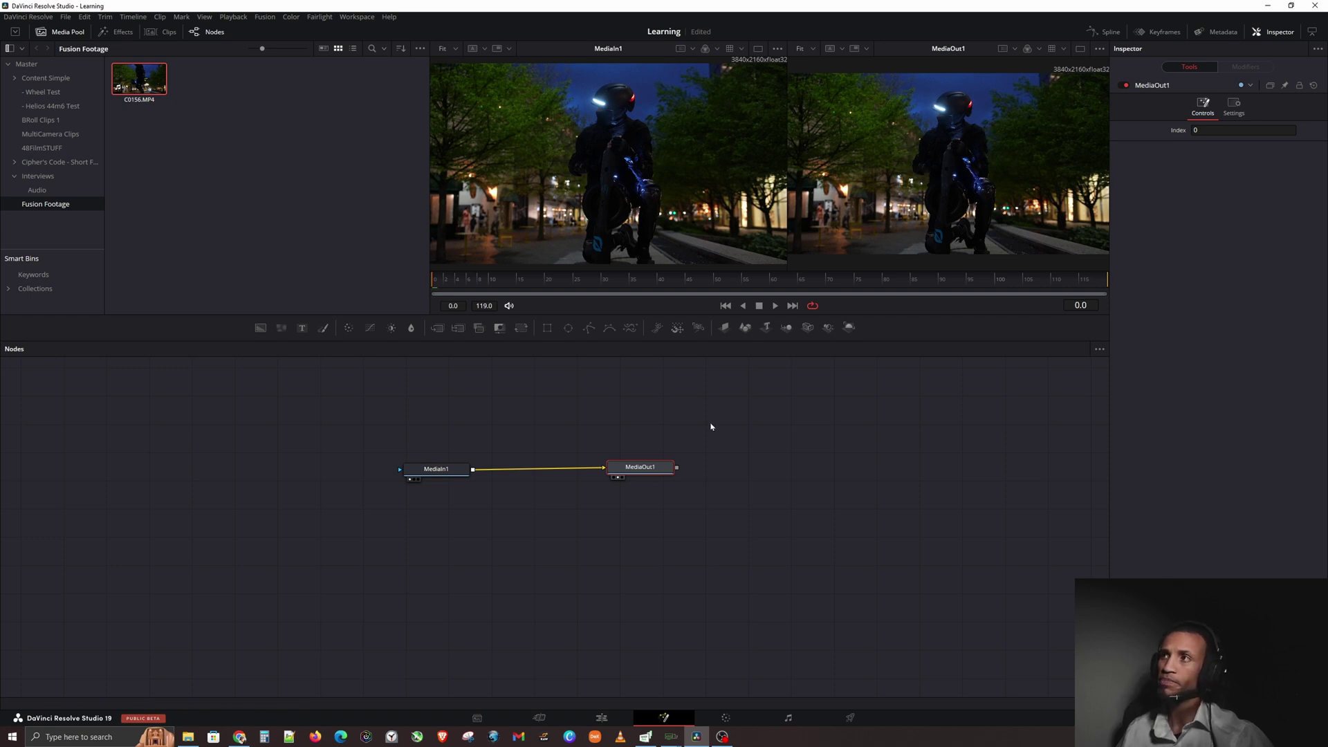
# Switch to a single viewer, disconnect MediaIn1 from MediaOut1 again, and nudge MediaIn1.
pyautogui.click(1081, 50)
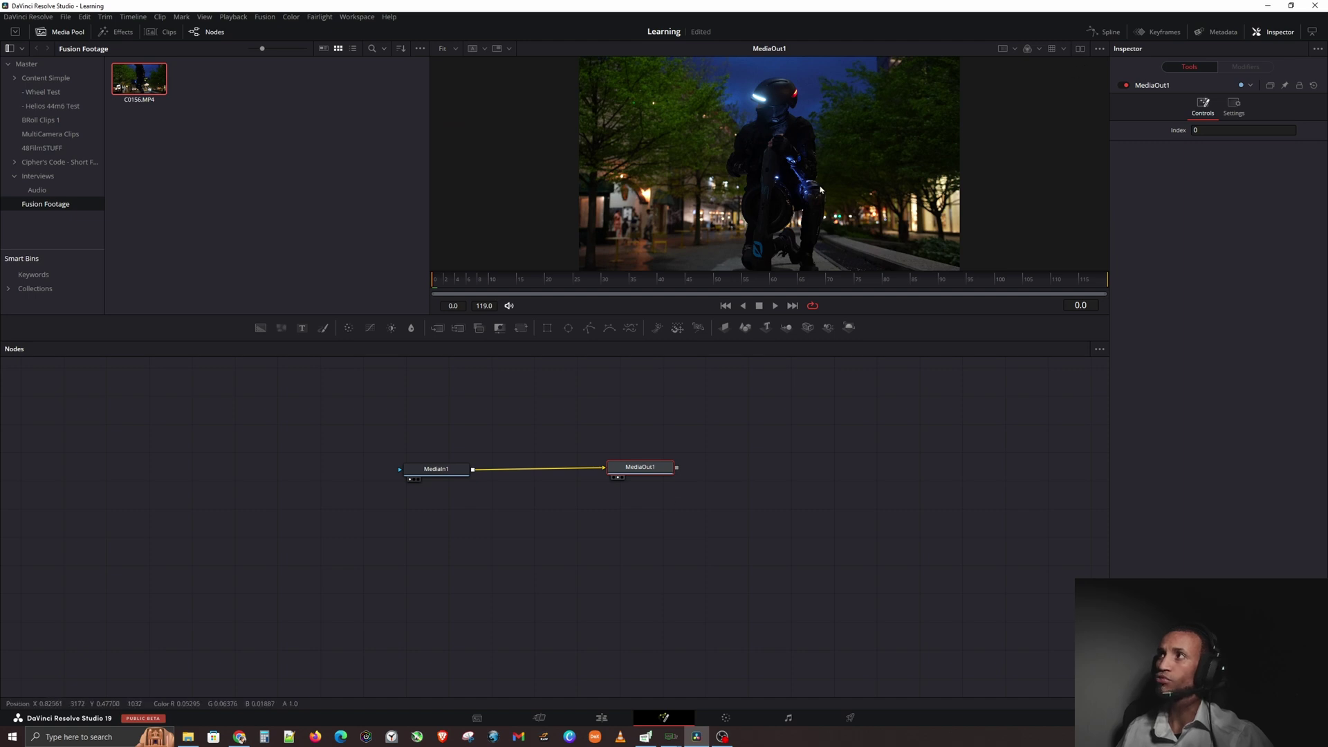
pyautogui.click(599, 470)
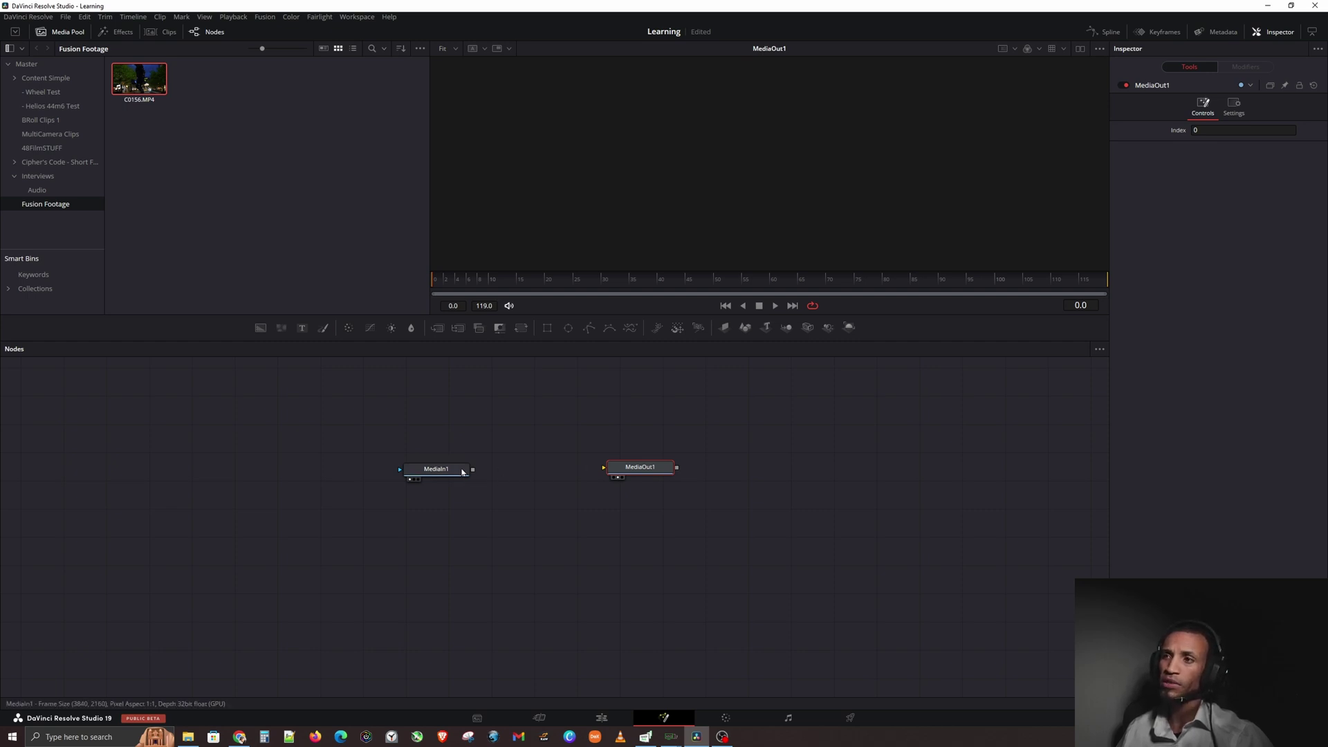
pyautogui.moveTo(402, 478); pyautogui.dragTo(406, 476)
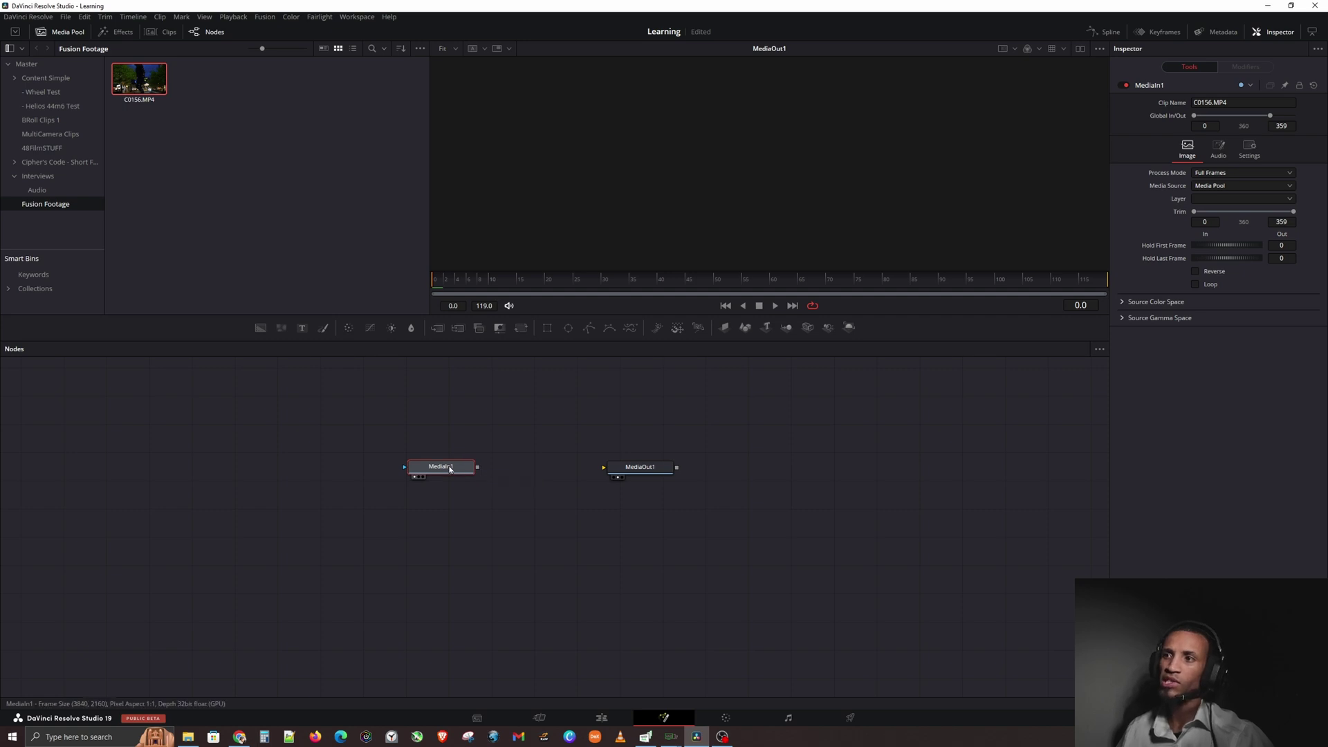
# Load MediaIn1 into the viewer with key 1 and rename the node VIDEOCLIP.
pyautogui.moveTo(450, 470); pyautogui.dragTo(452, 471)
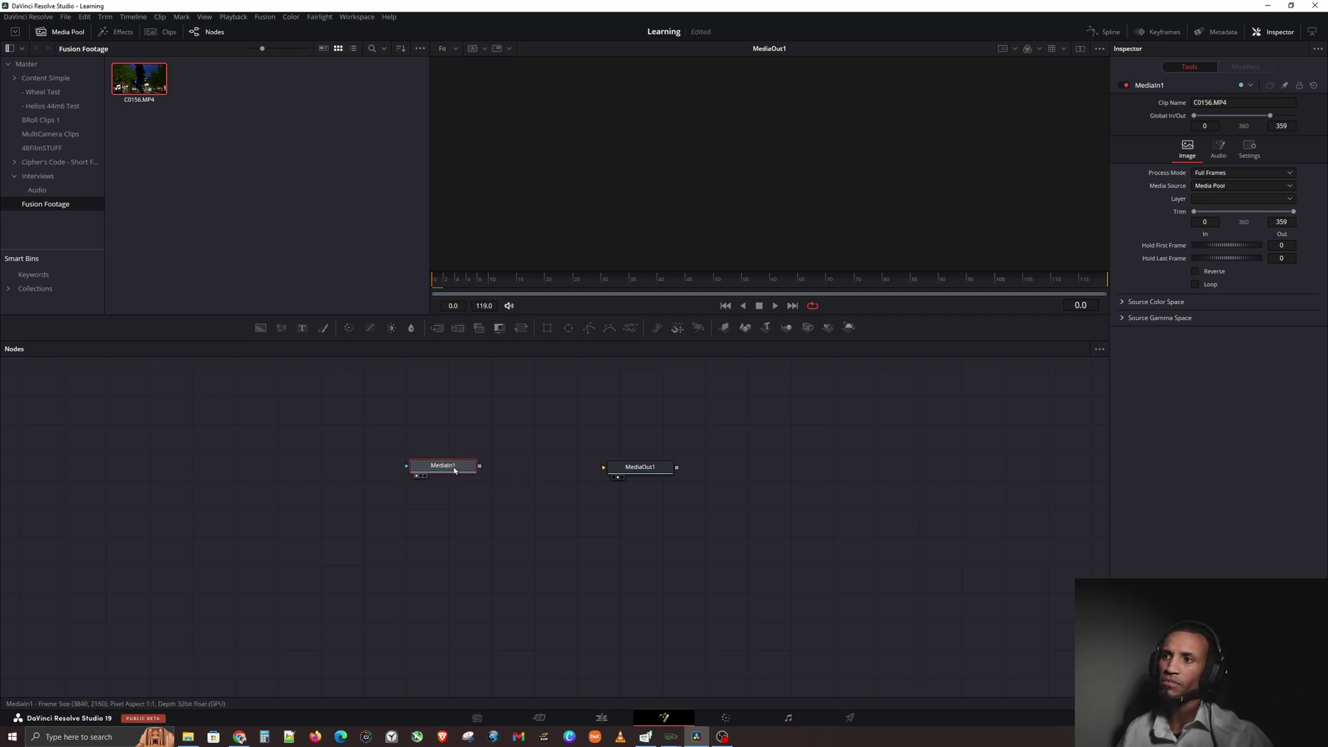
pyautogui.press('1')
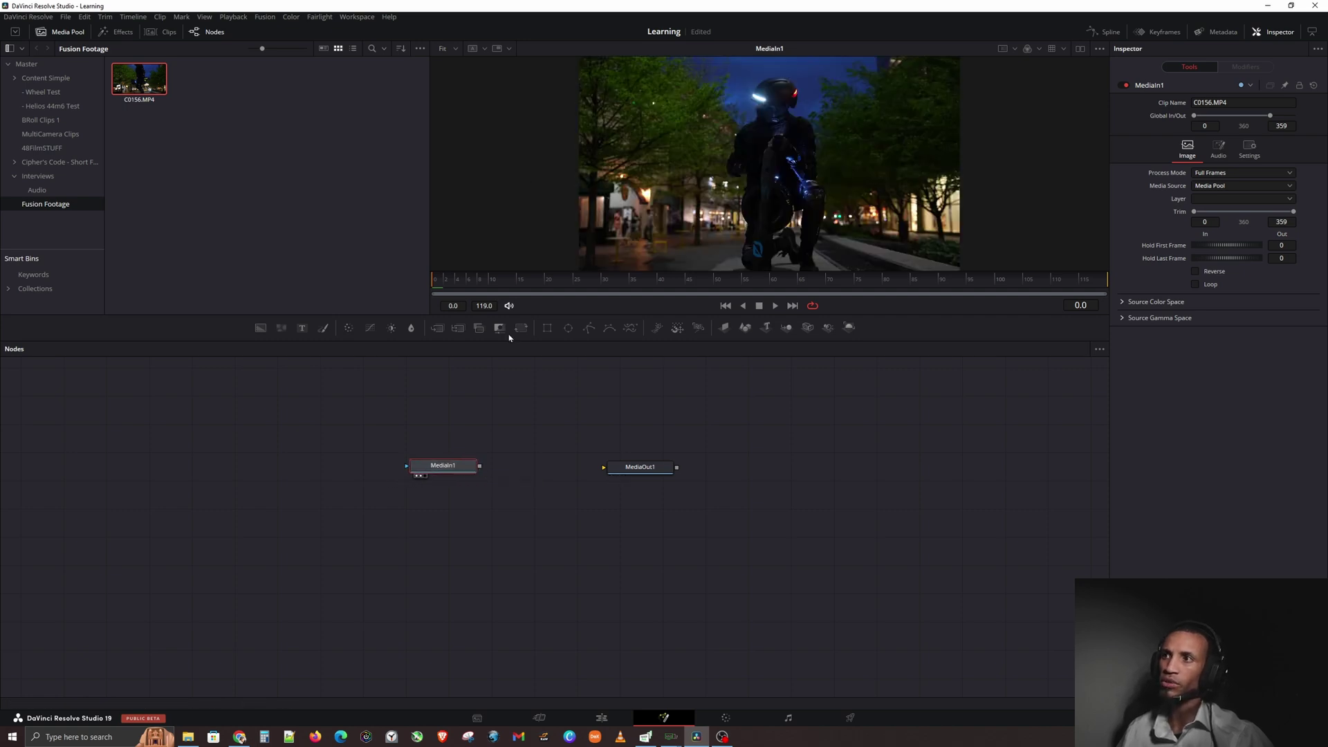
pyautogui.rightClick(443, 465)
pyautogui.click(476, 374)
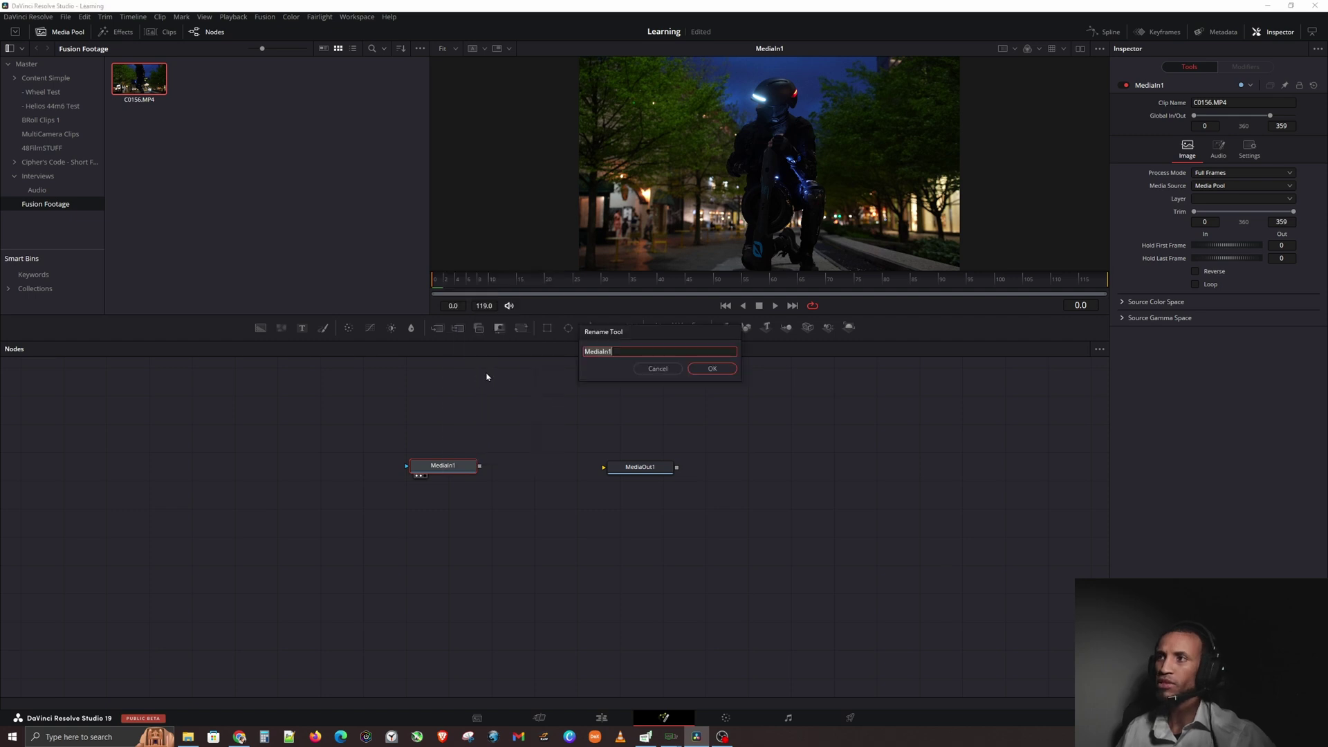
pyautogui.write('VIDEO CLIP')
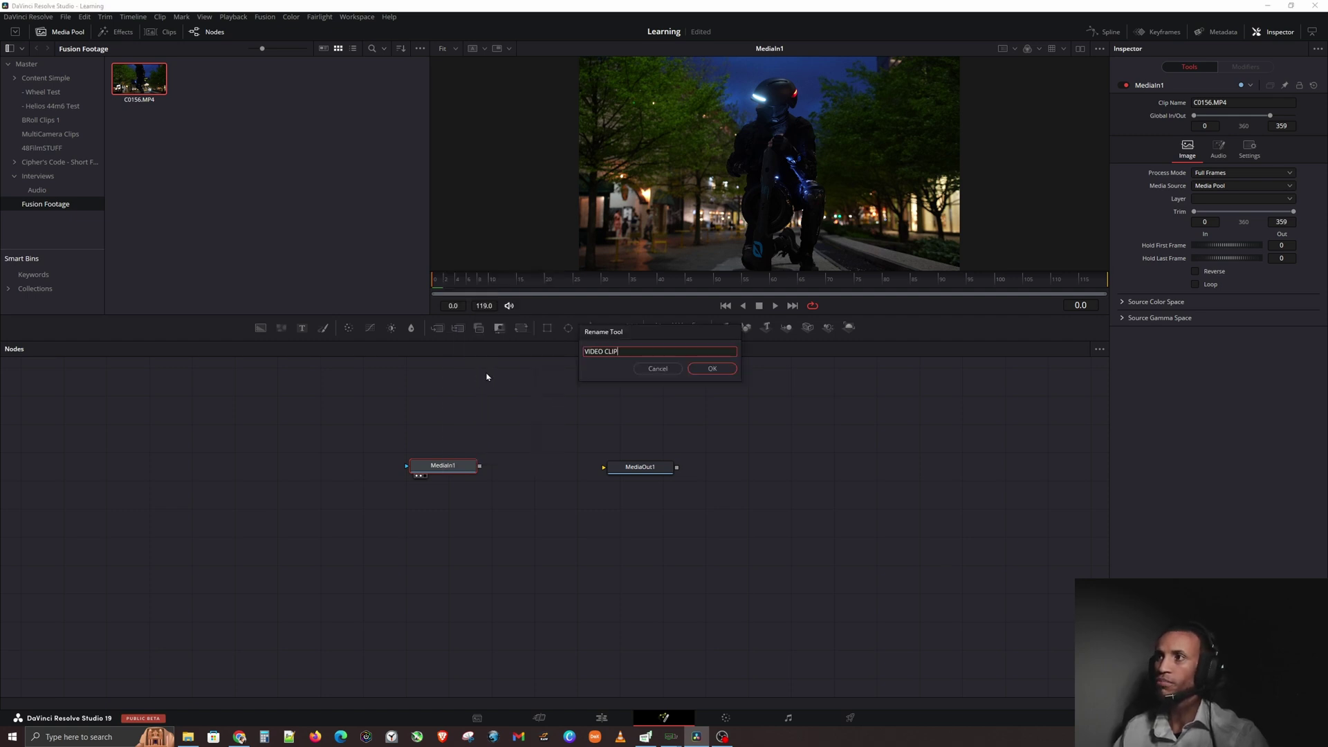
pyautogui.press('Return')
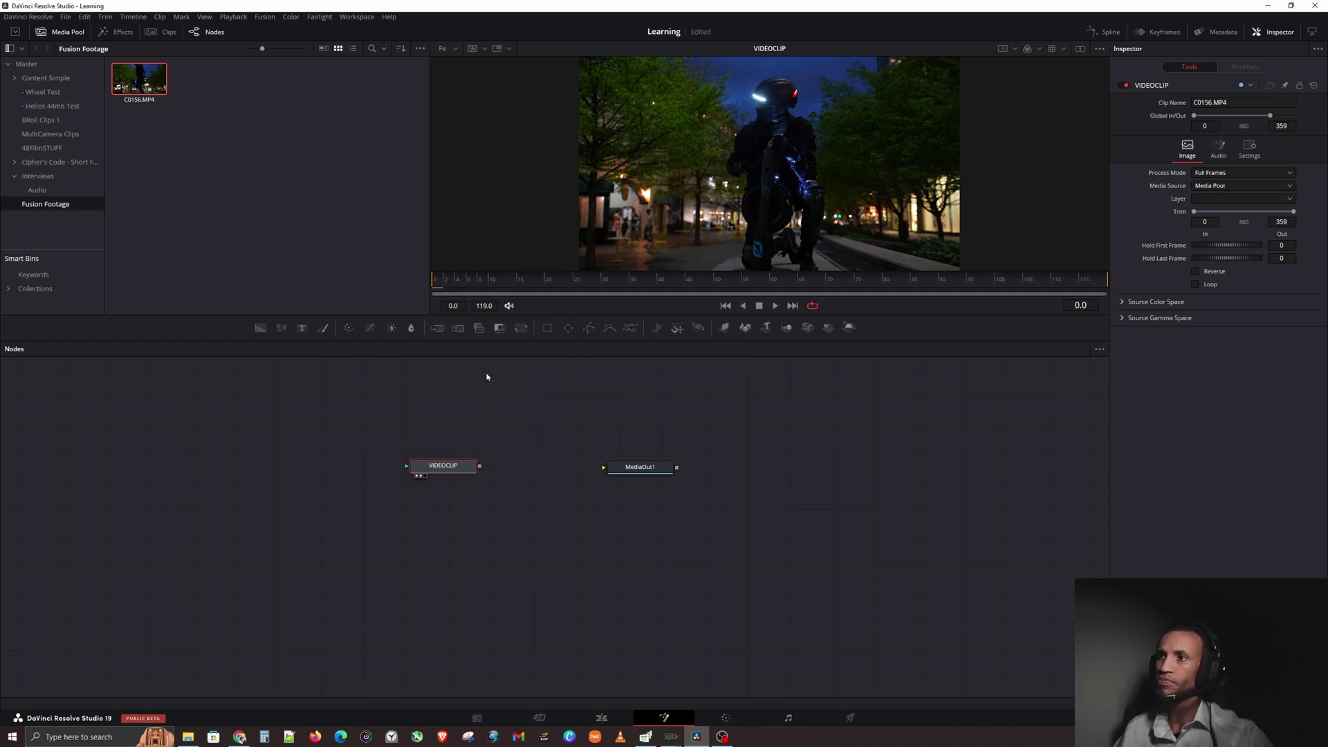
pyautogui.click(441, 474)
# Wire VIDEOCLIP's output into MediaOut1's input, then select MediaOut1.
pyautogui.moveTo(443, 470)
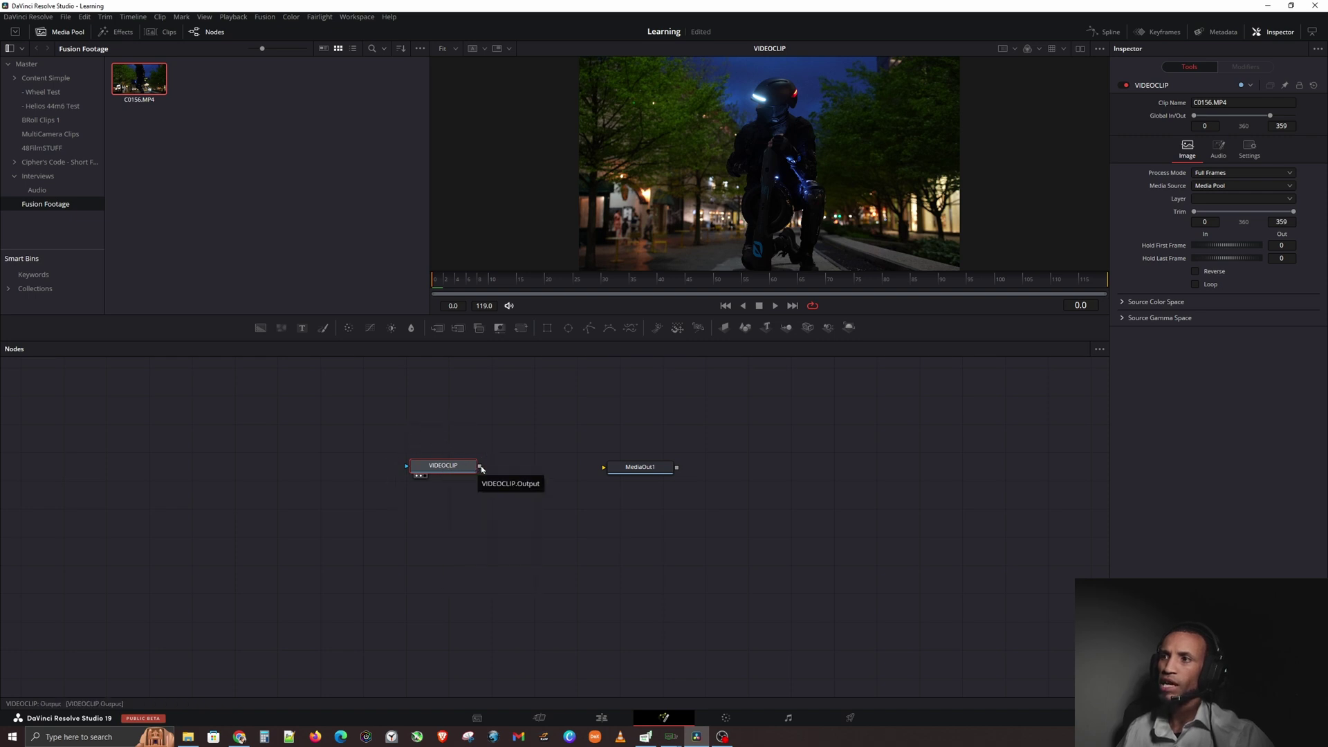
pyautogui.moveTo(480, 470); pyautogui.dragTo(495, 471)
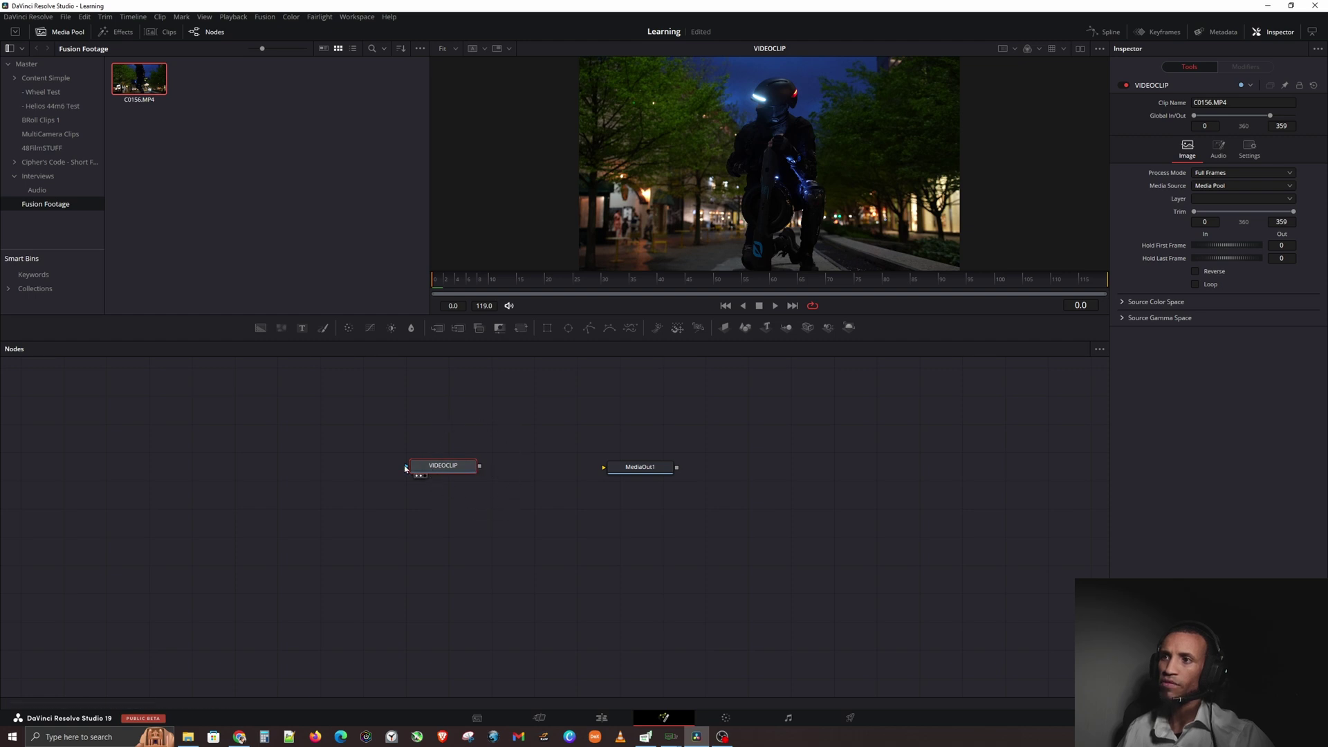
pyautogui.moveTo(447, 501); pyautogui.dragTo(436, 470)
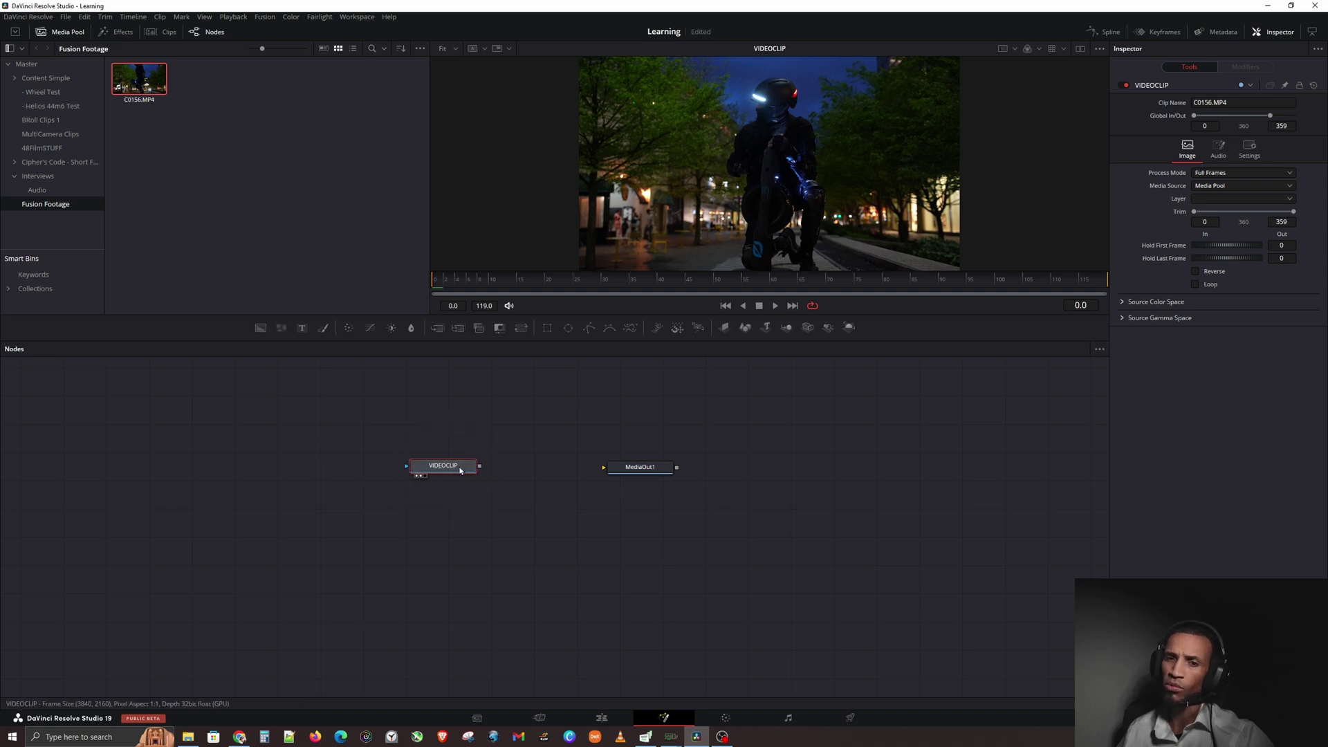
pyautogui.moveTo(481, 468); pyautogui.dragTo(623, 473)
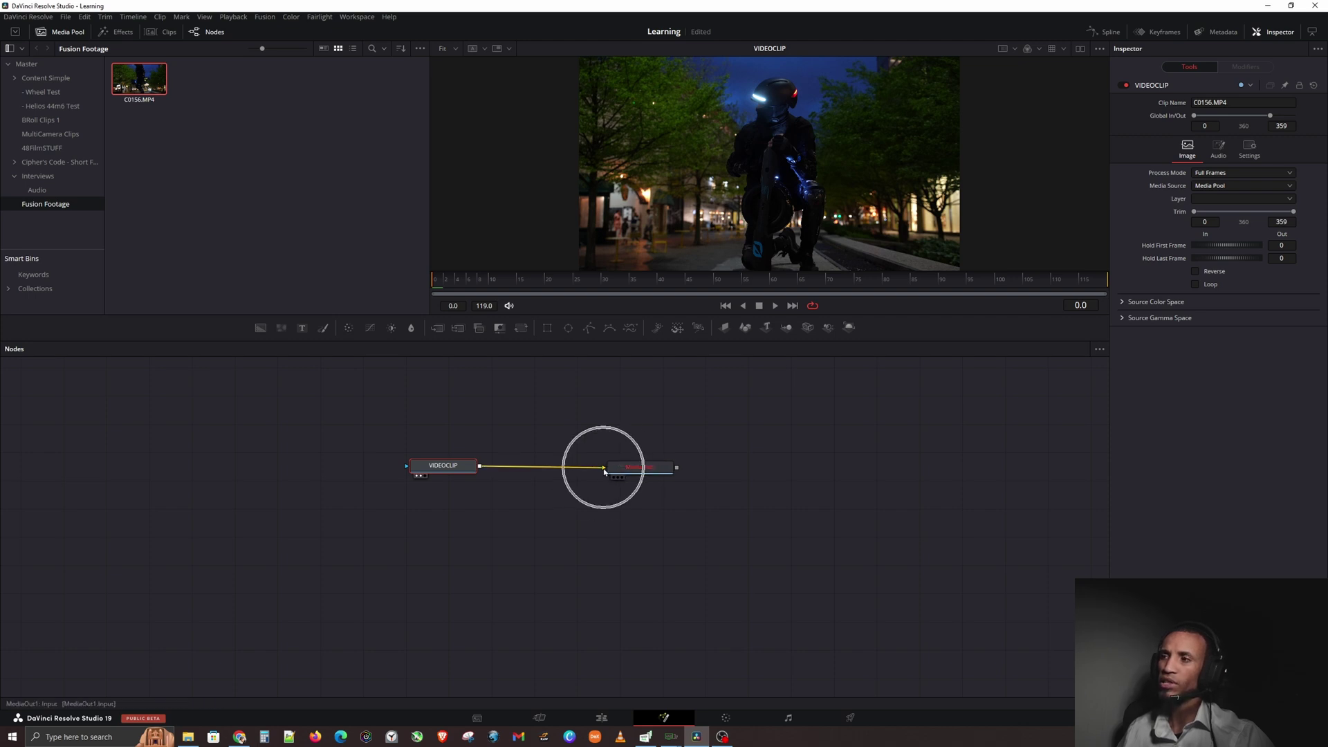
pyautogui.click(606, 473)
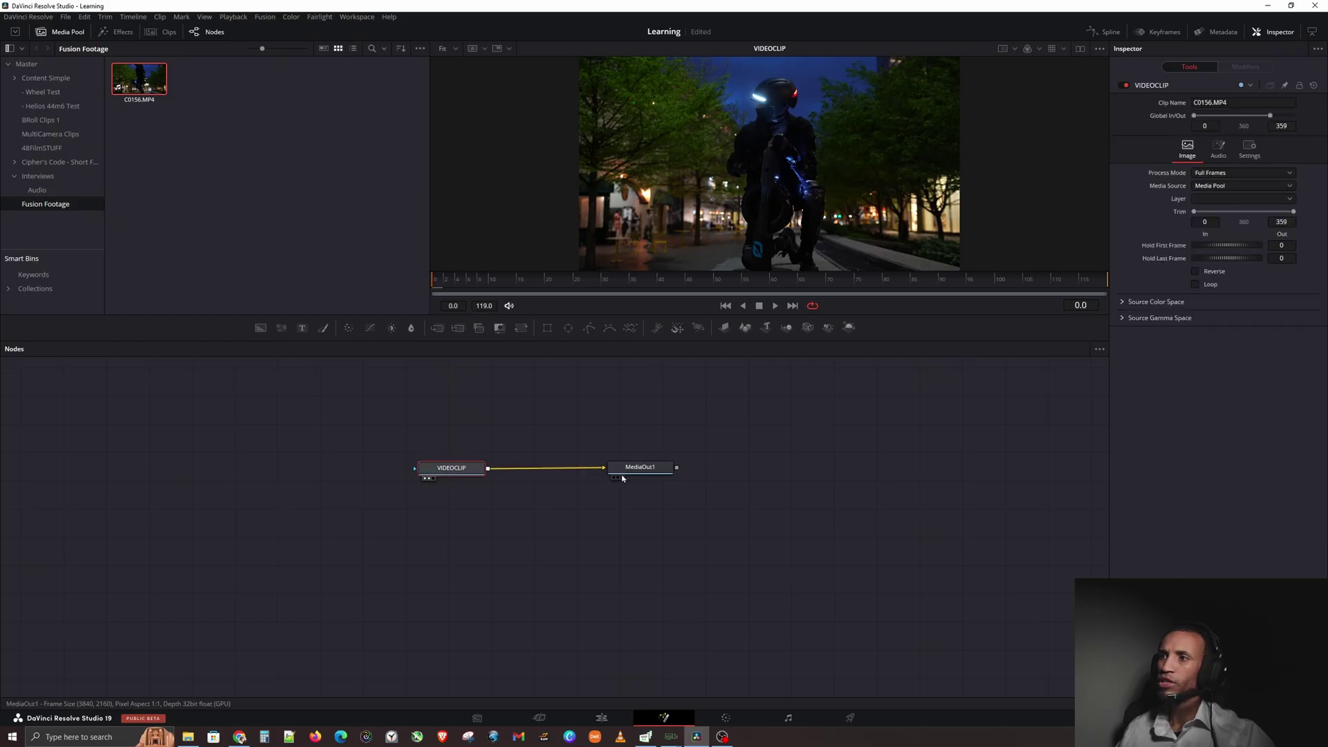
# Select MediaOut1 to check the night street footage as the composition output.
pyautogui.click(625, 473)
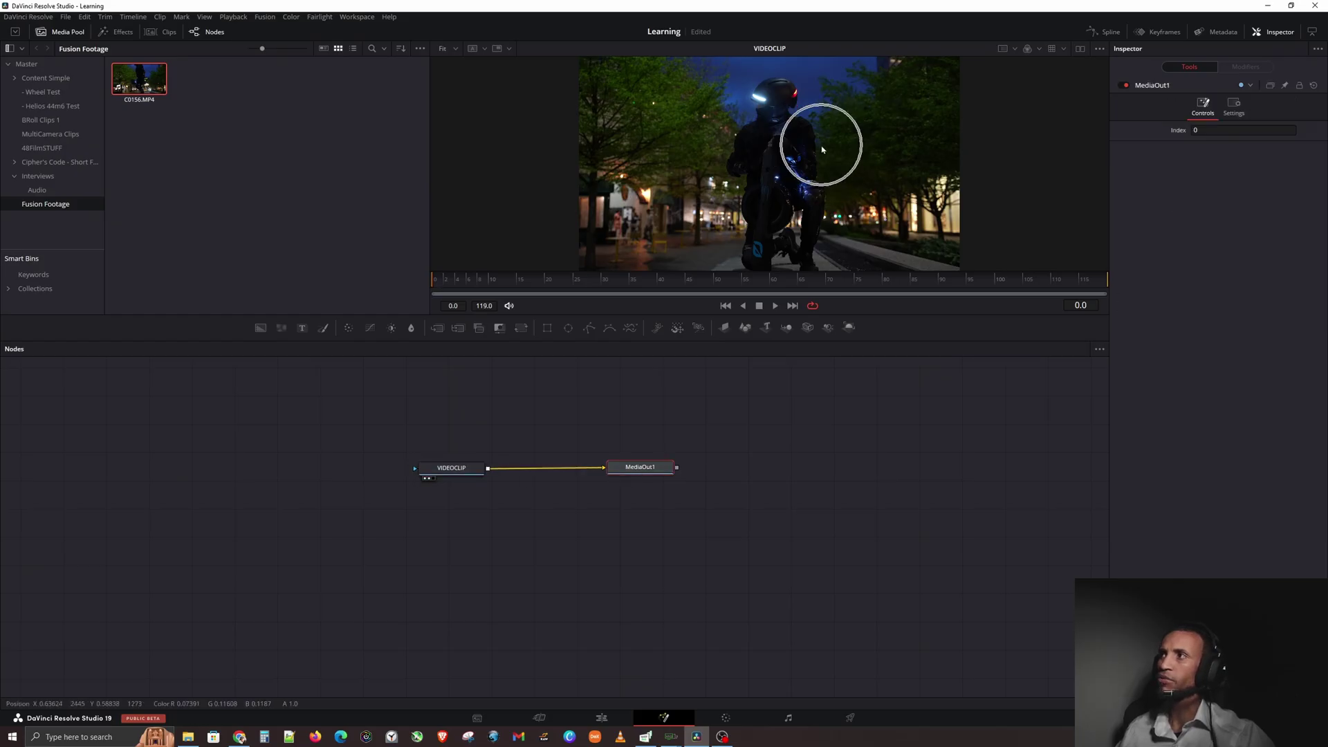